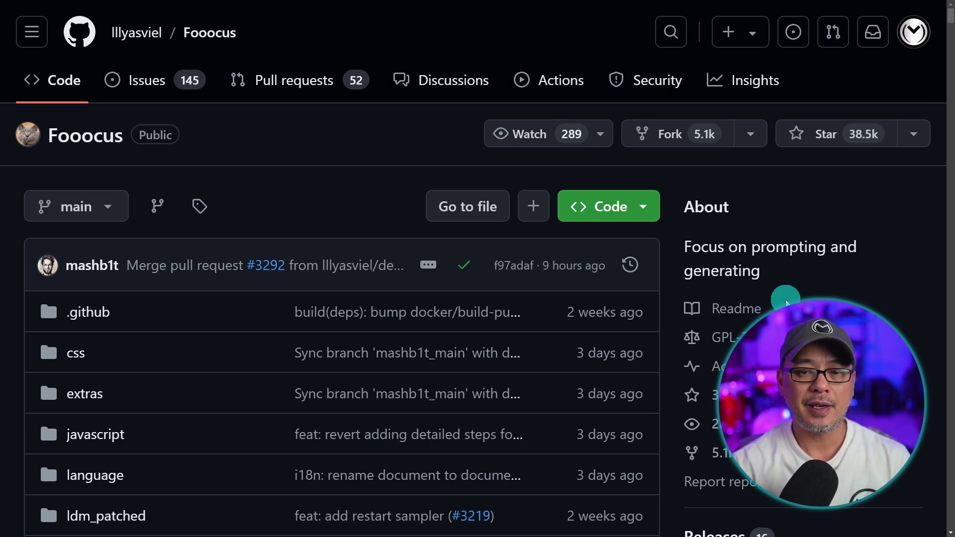
# - Open the Fooocus repository's full releases list to view the v2.5.0 release notes
pyautogui.scroll(-8, 855, 268)
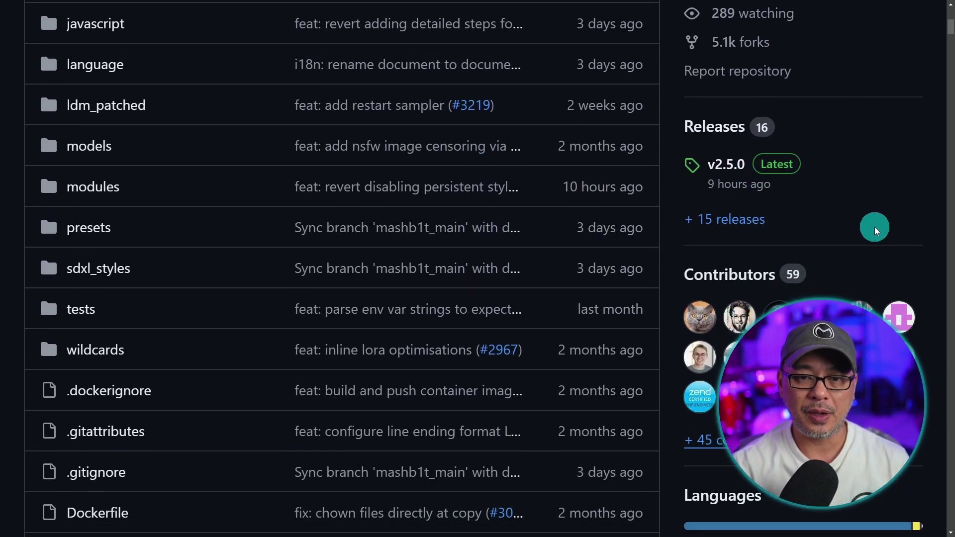
pyautogui.scroll(-1, 873, 199)
pyautogui.hotkey('ctrl', '+')
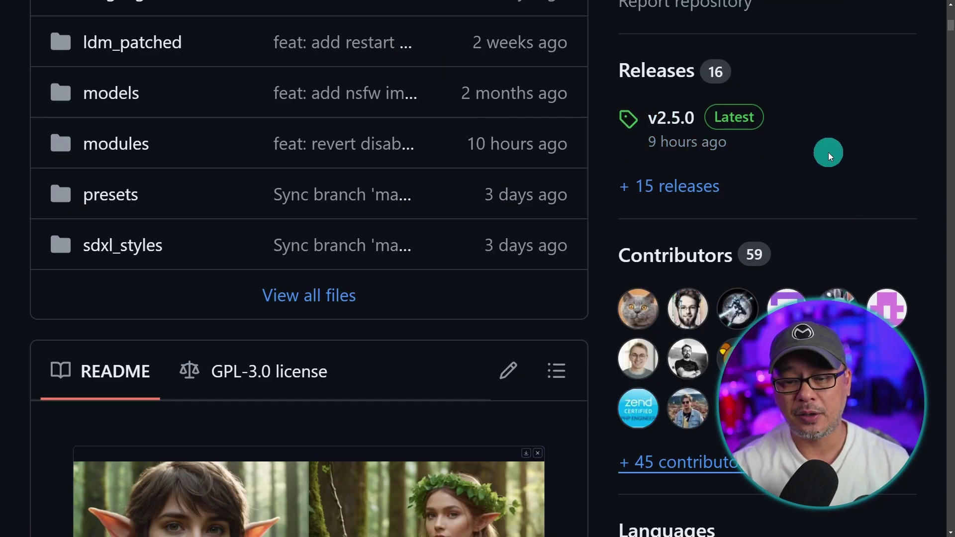
pyautogui.press('F11')
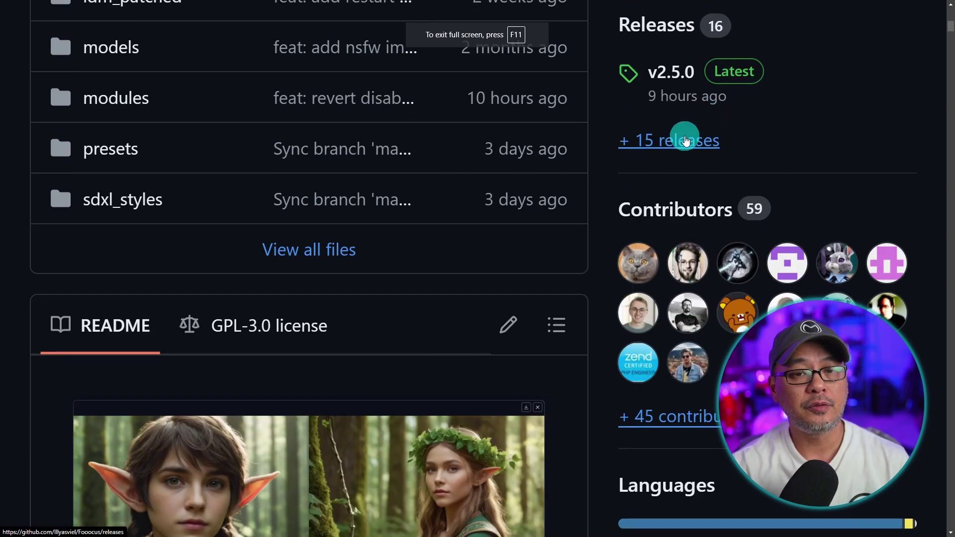
pyautogui.click(681, 144)
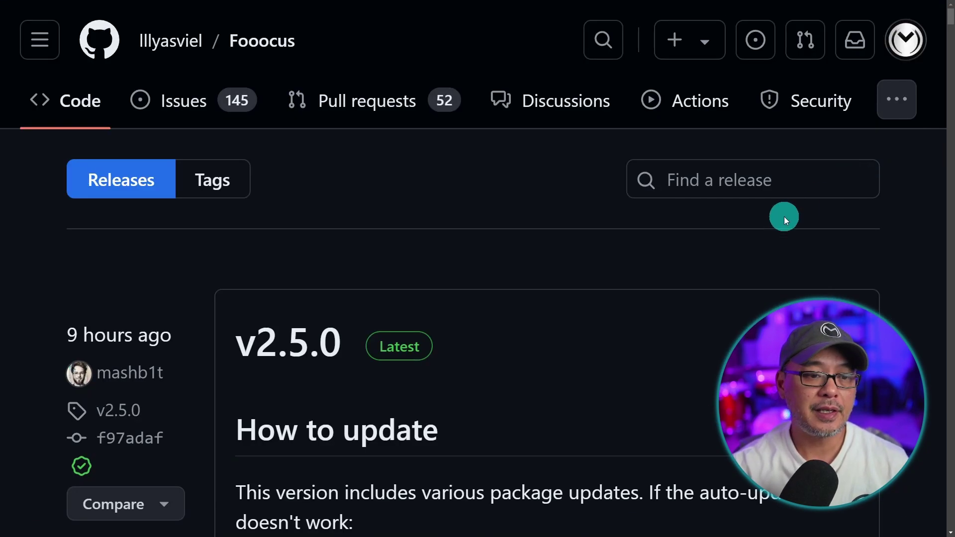
pyautogui.scroll(-2, 670, 274)
pyautogui.scroll(-4, 691, 258)
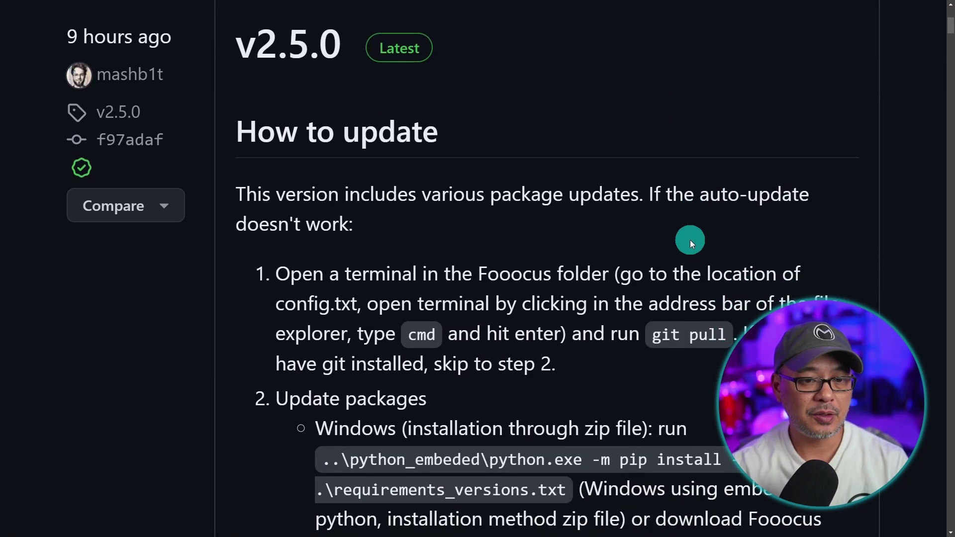
pyautogui.hotkey('ctrl', '-')
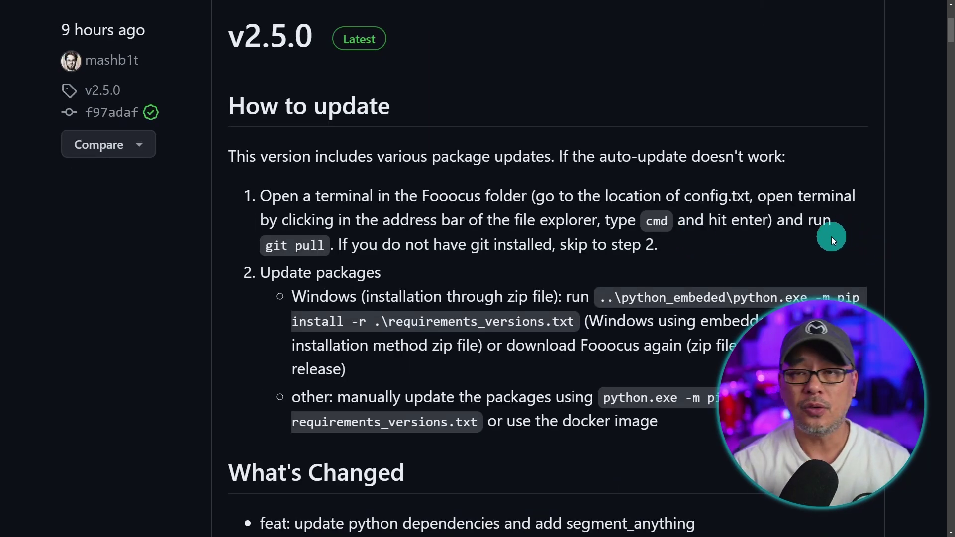
pyautogui.scroll(-7, 809, 231)
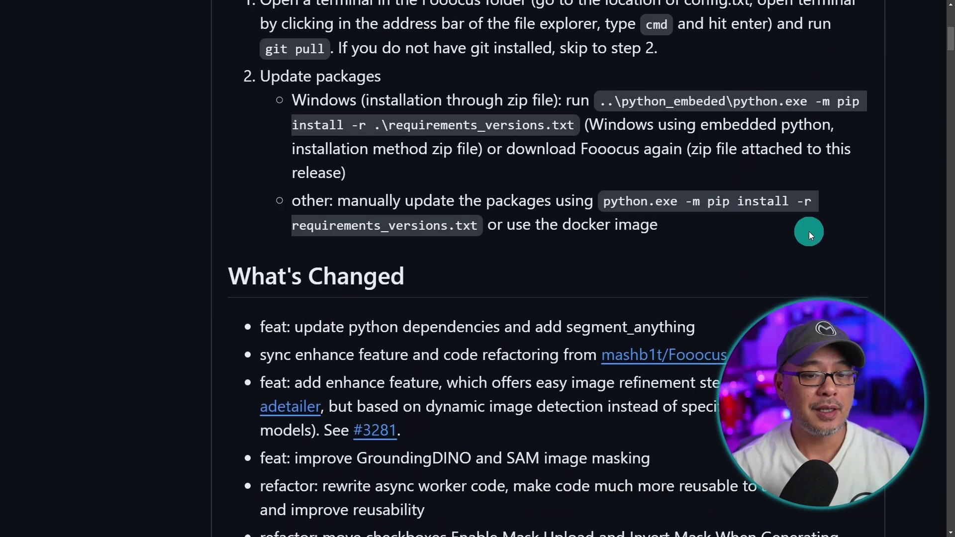
pyautogui.scroll(-1, 809, 231)
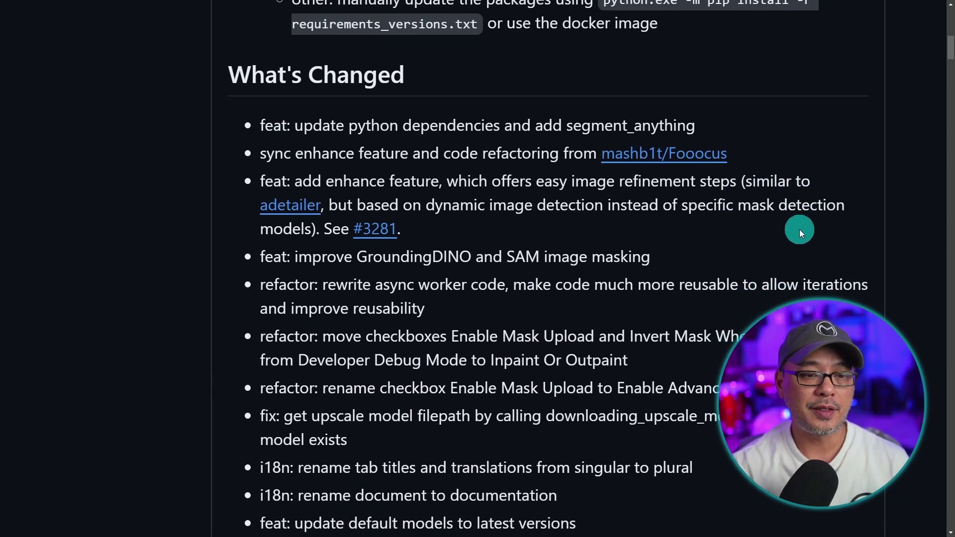
pyautogui.scroll(-1, 791, 234)
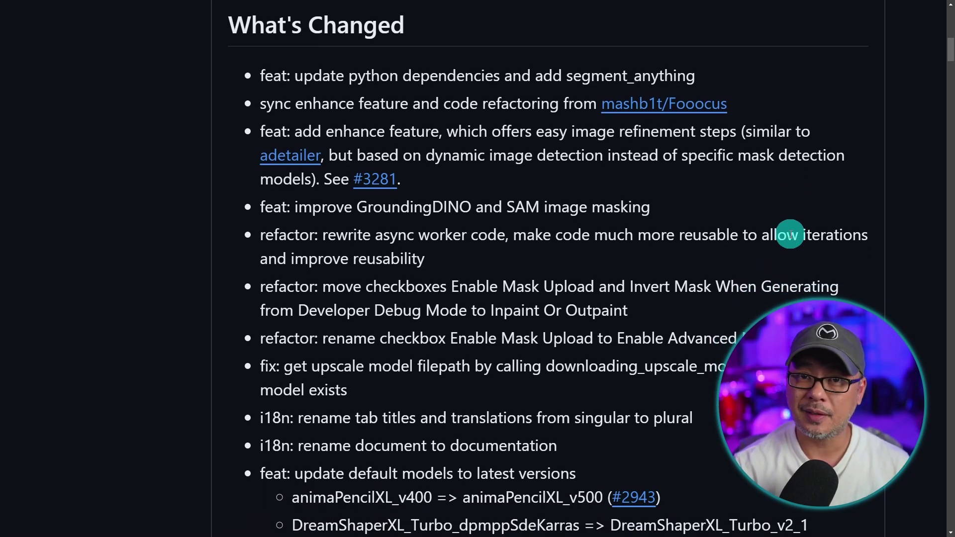
pyautogui.scroll(-6, 551, 194)
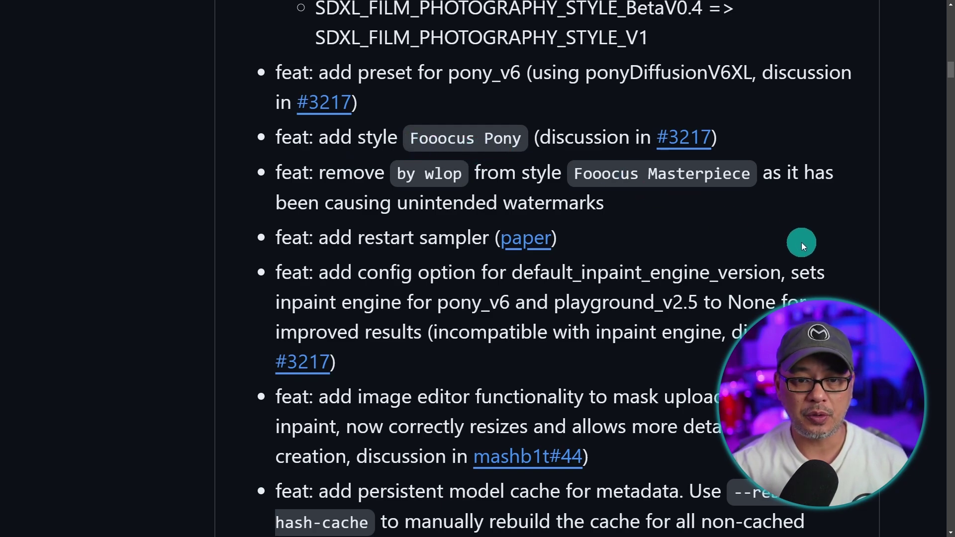
pyautogui.scroll(-2, 768, 217)
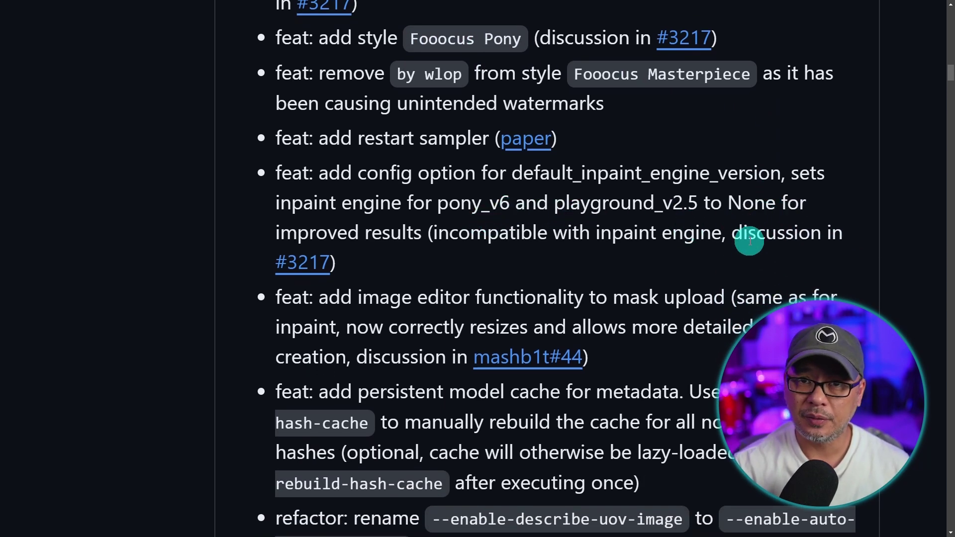
pyautogui.scroll(7, 755, 291)
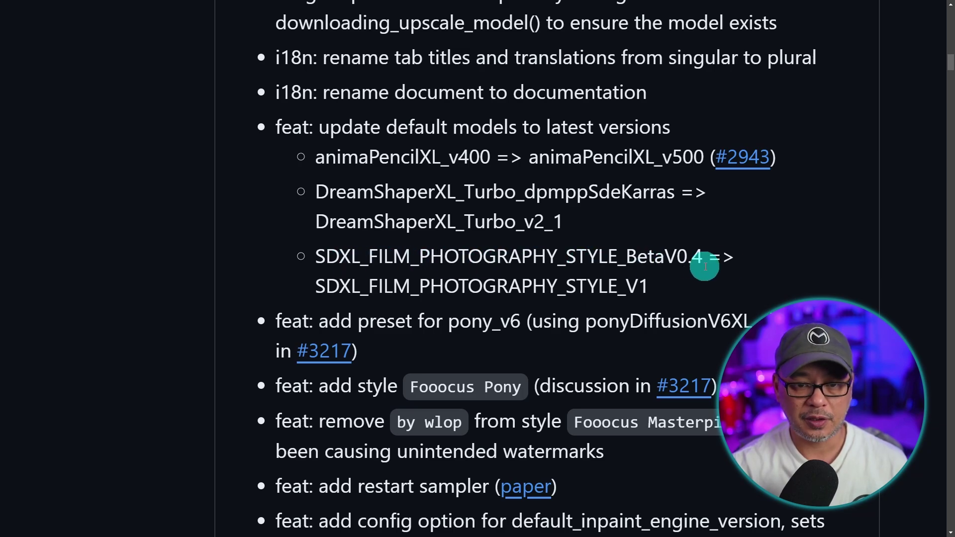
pyautogui.scroll(10, 347, 205)
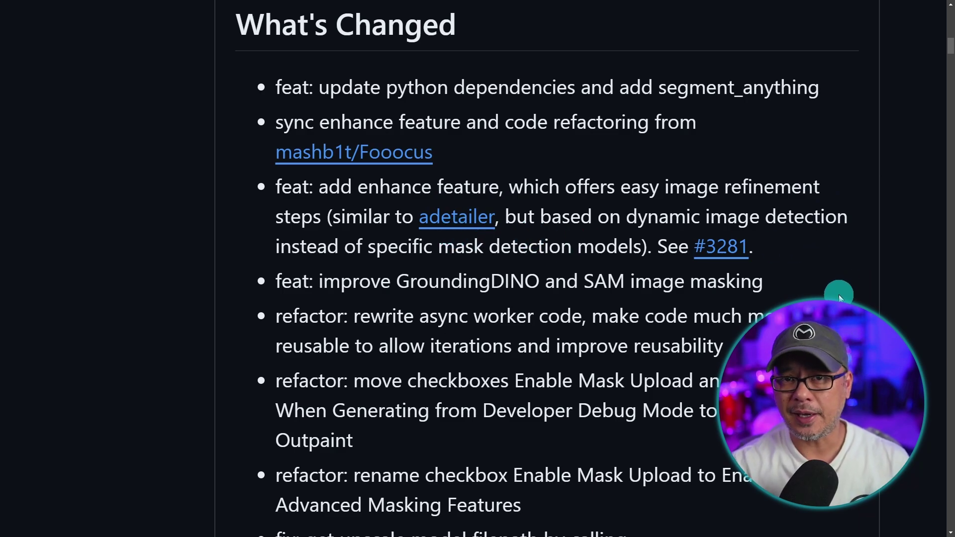
pyautogui.scroll(15, 838, 294)
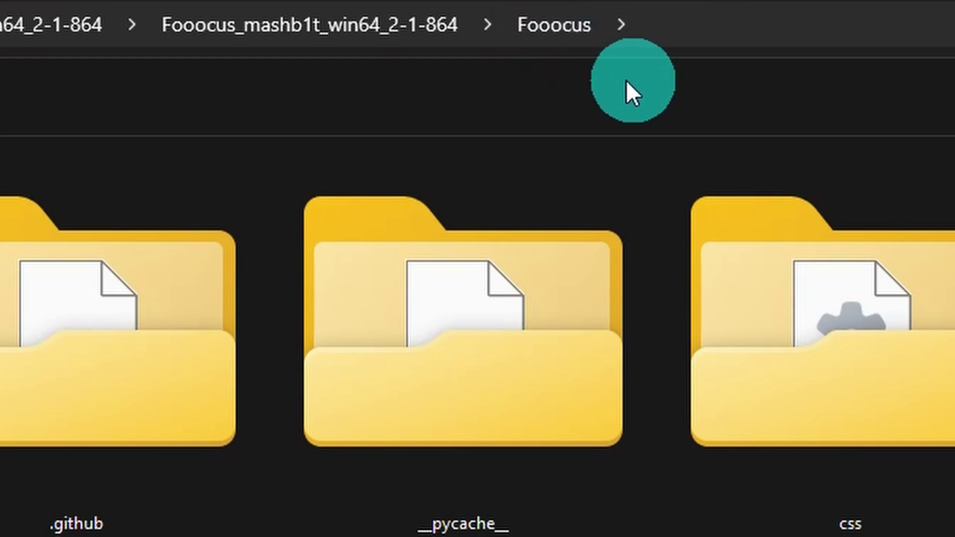
# - Launch a command prompt in the Fooocus_mashb1t_win64_2-1-864 folder using cmd in the address bar
pyautogui.scroll(-3, 656, 124)
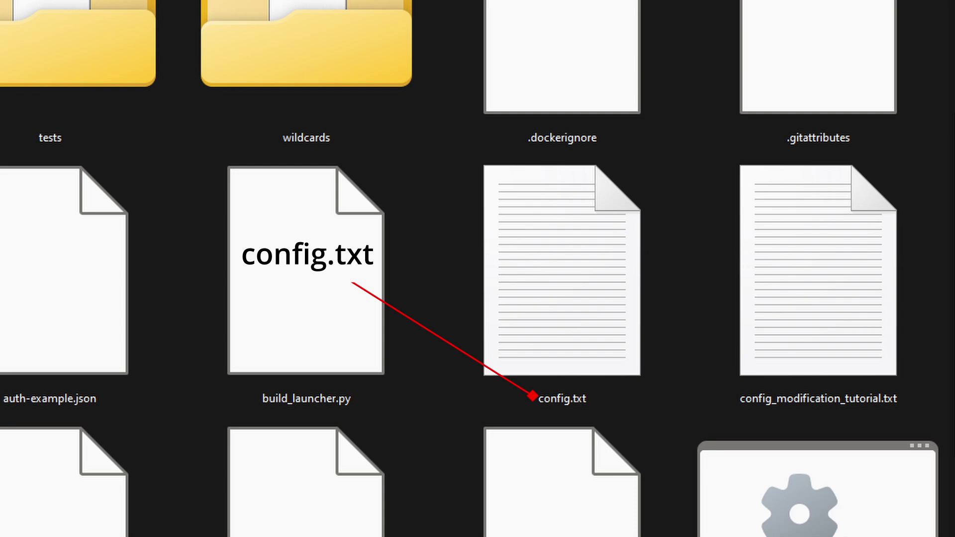
pyautogui.hotkey('alt', 'd')
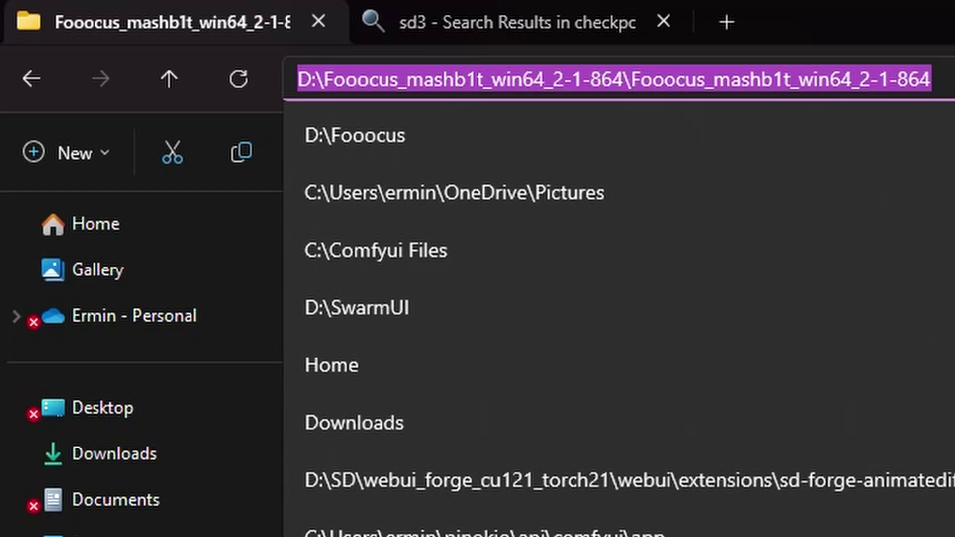
pyautogui.write('cmd')
pyautogui.press('Return')
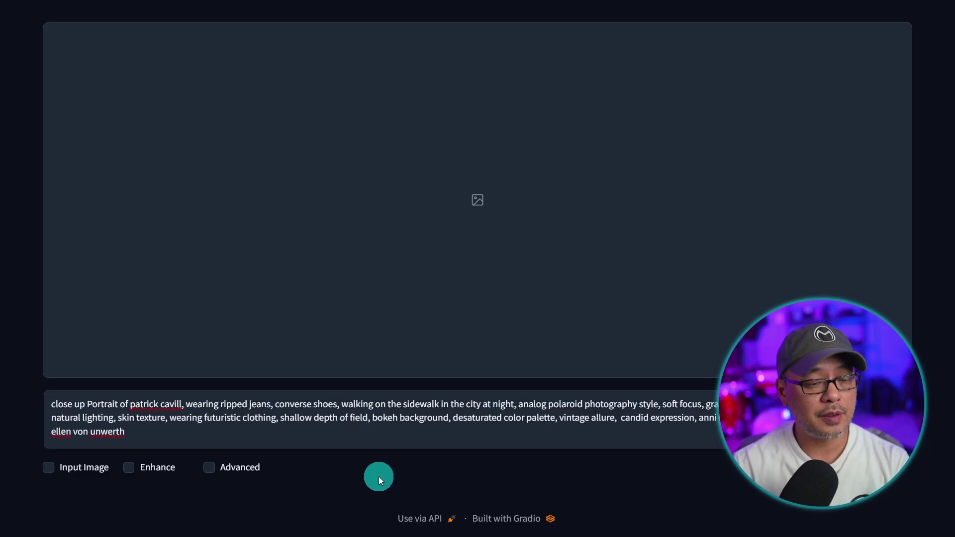
# - Enlarge the interface and enable the Enhance and Advanced settings
pyautogui.hotkey('ctrl', '+')
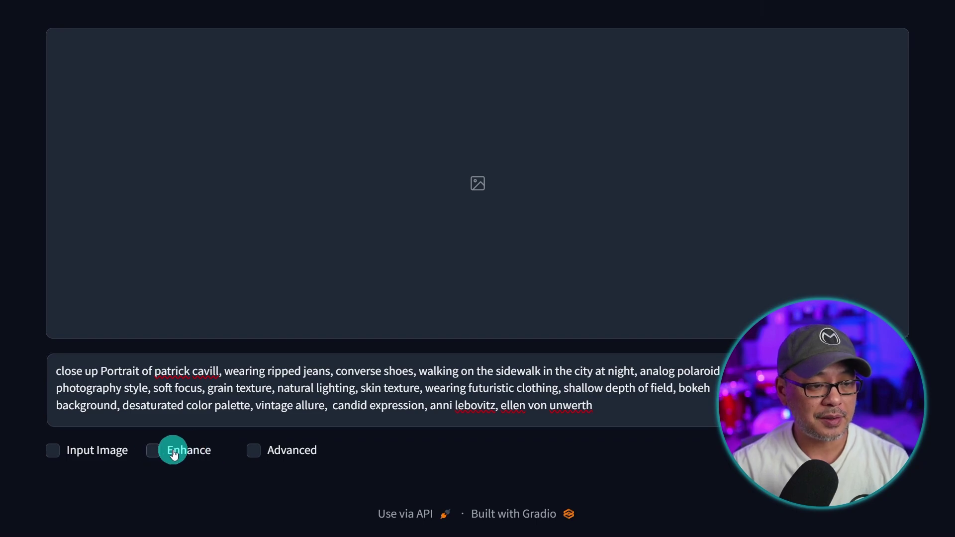
pyautogui.click(153, 451)
pyautogui.scroll(-3, 157, 453)
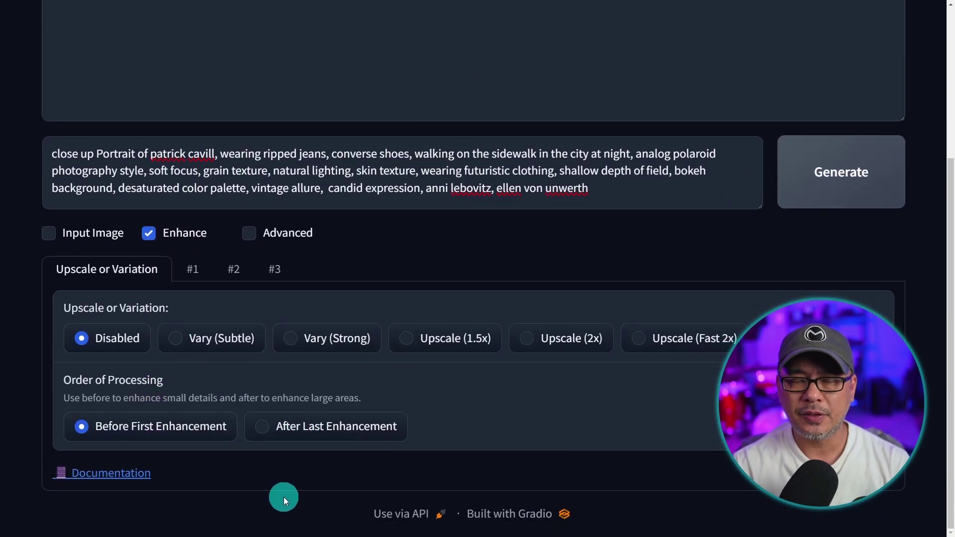
pyautogui.scroll(3, 284, 497)
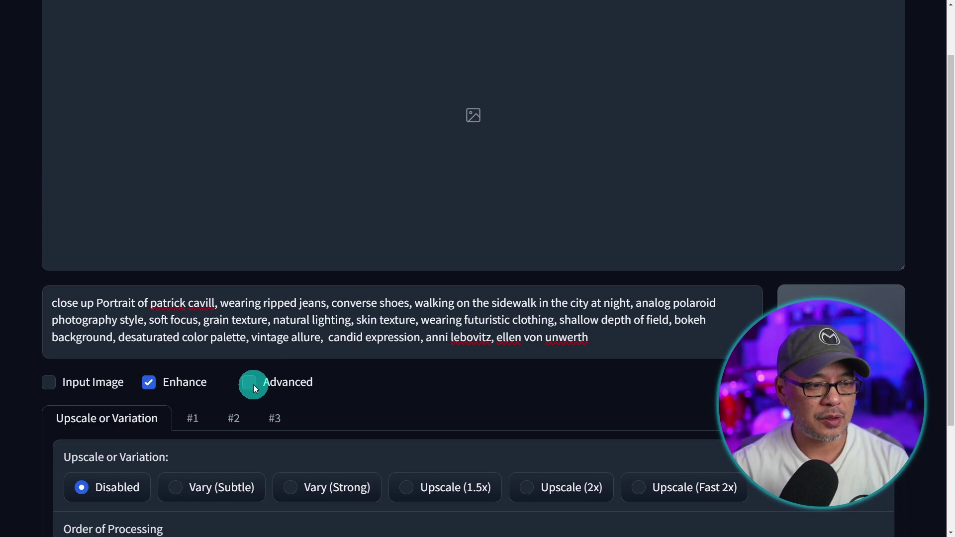
pyautogui.click(250, 383)
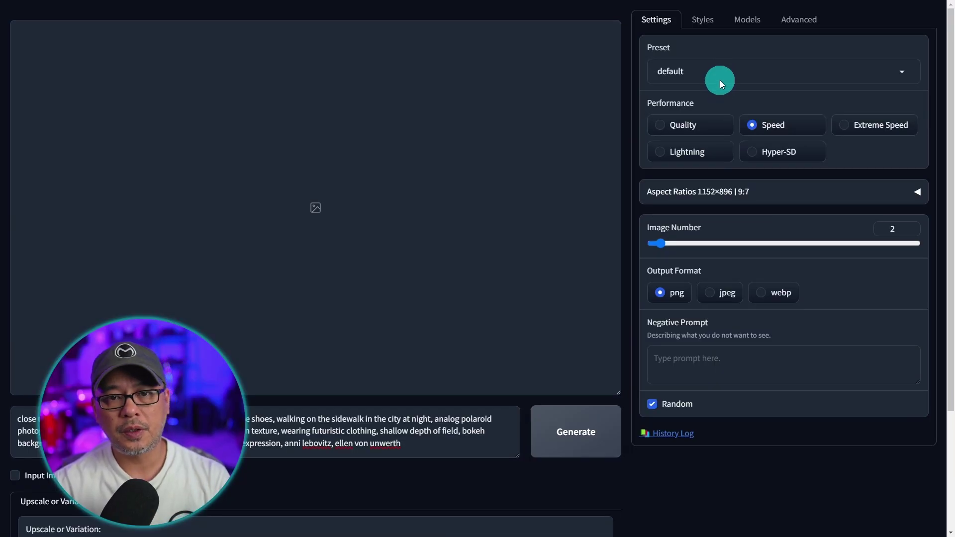
# - Switch the preset to pony_v6 after briefly trying playground_v2.5, and view its styles
pyautogui.click(720, 79)
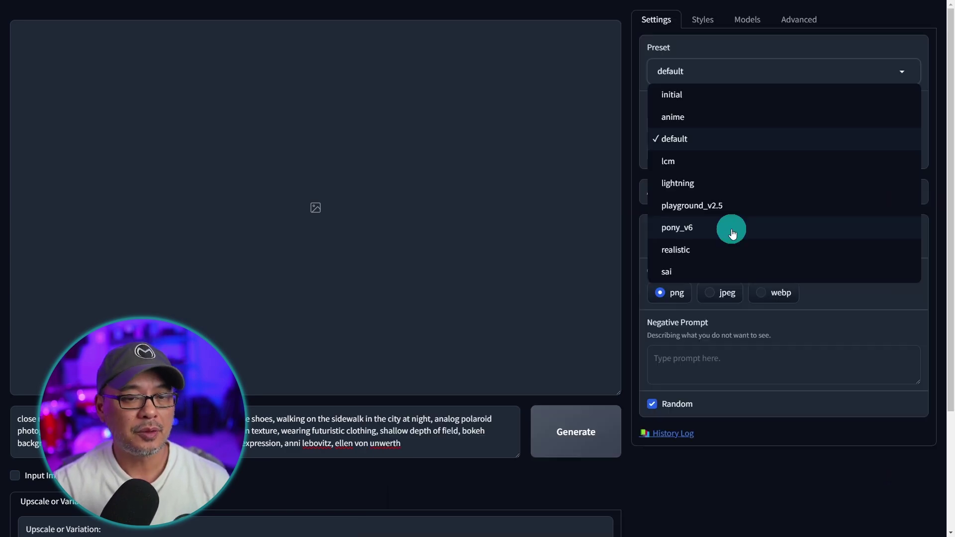
pyautogui.click(800, 368)
pyautogui.click(757, 71)
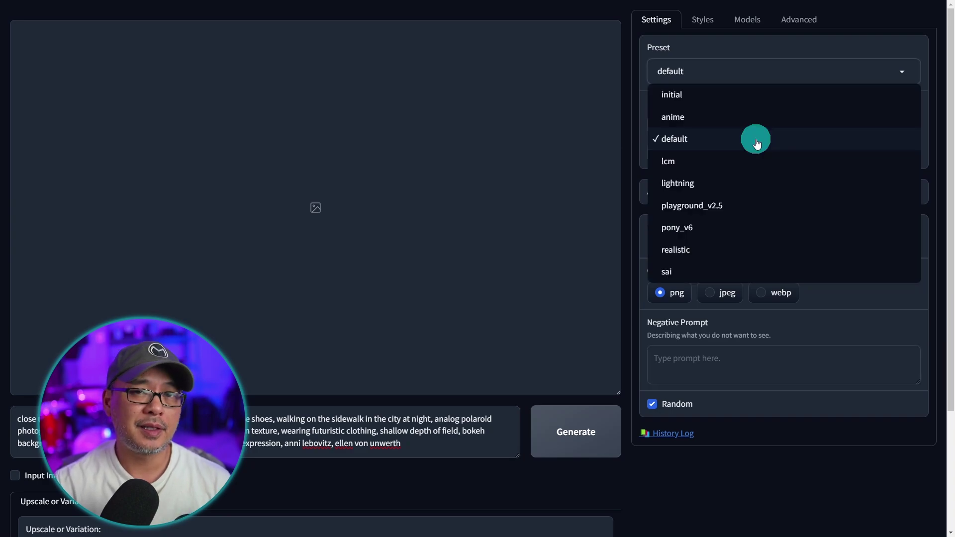
pyautogui.click(706, 209)
pyautogui.click(734, 67)
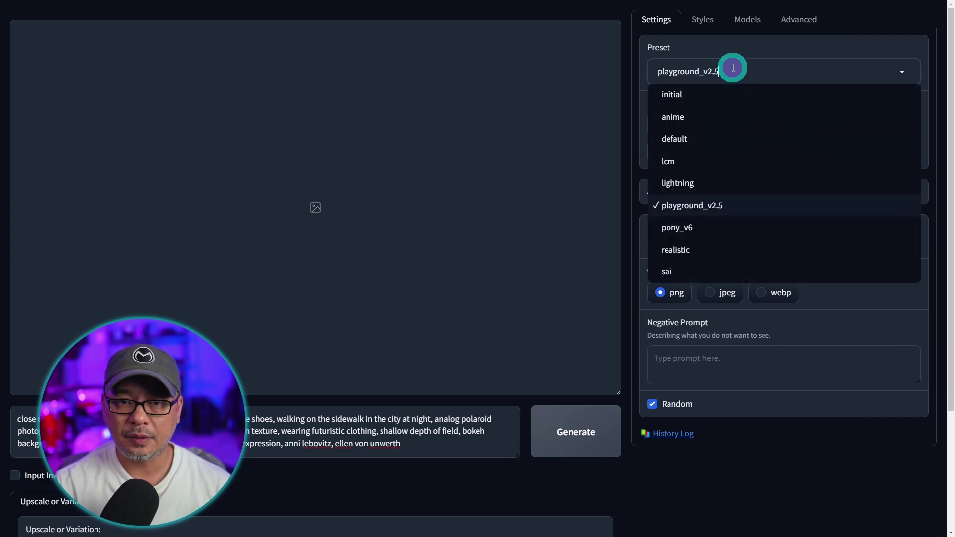
pyautogui.click(677, 227)
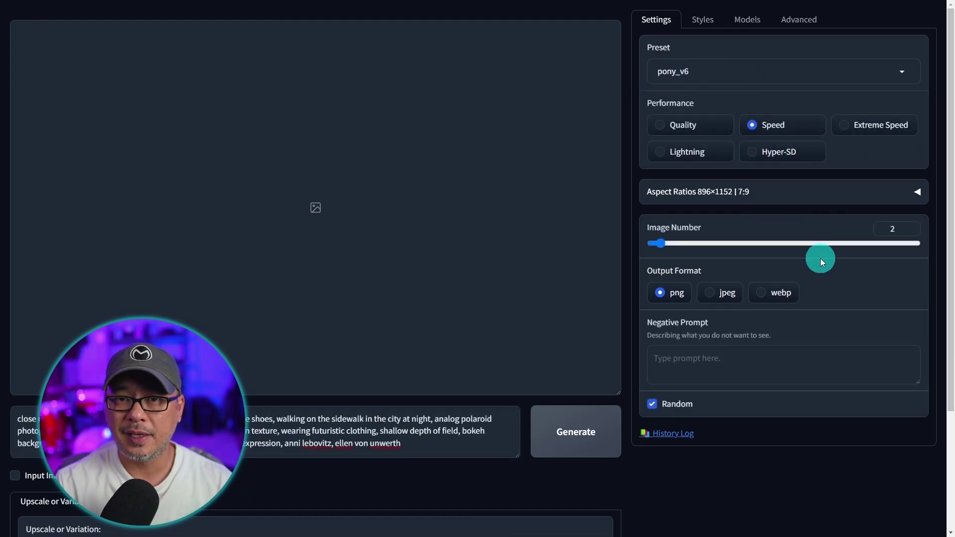
pyautogui.click(712, 29)
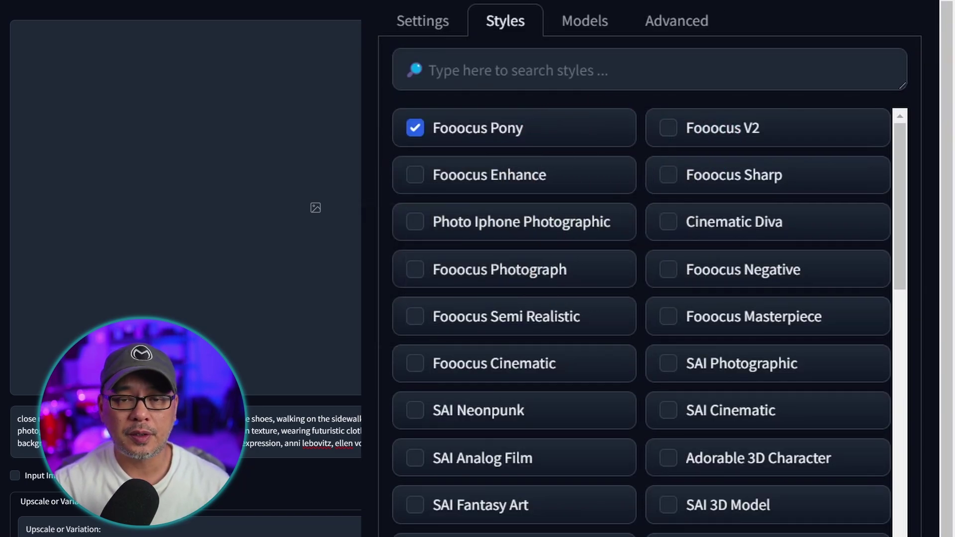
# - Check the base model list and the applied styles without changing them
pyautogui.click(583, 21)
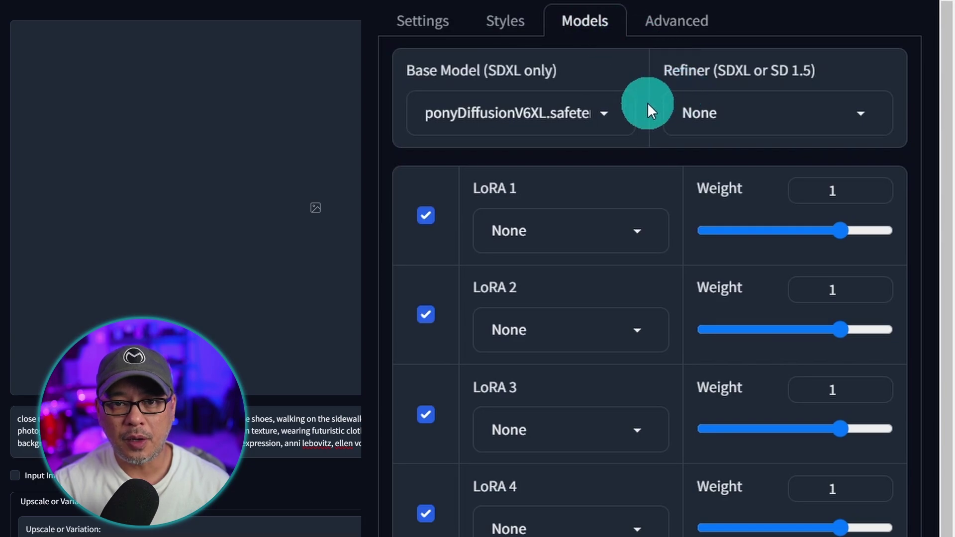
pyautogui.click(535, 115)
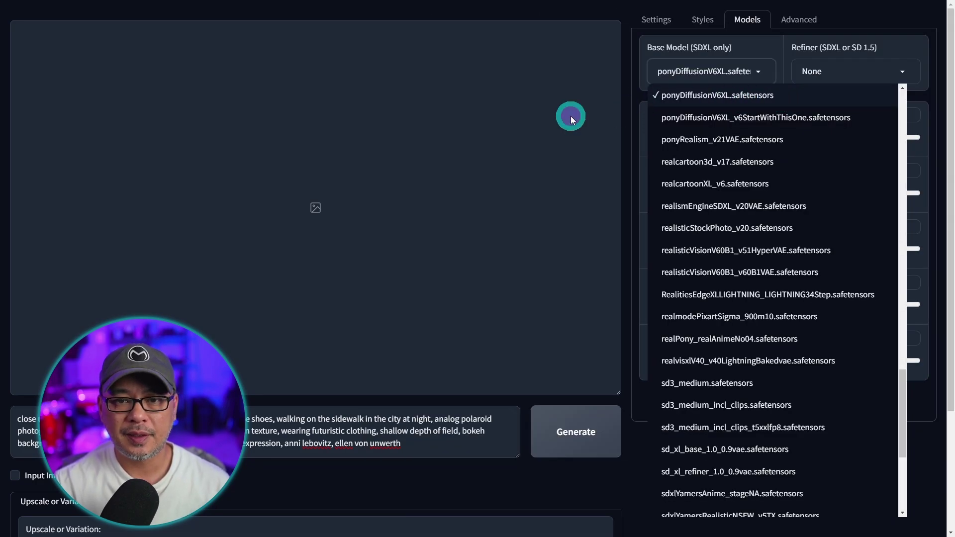
pyautogui.click(272, 193)
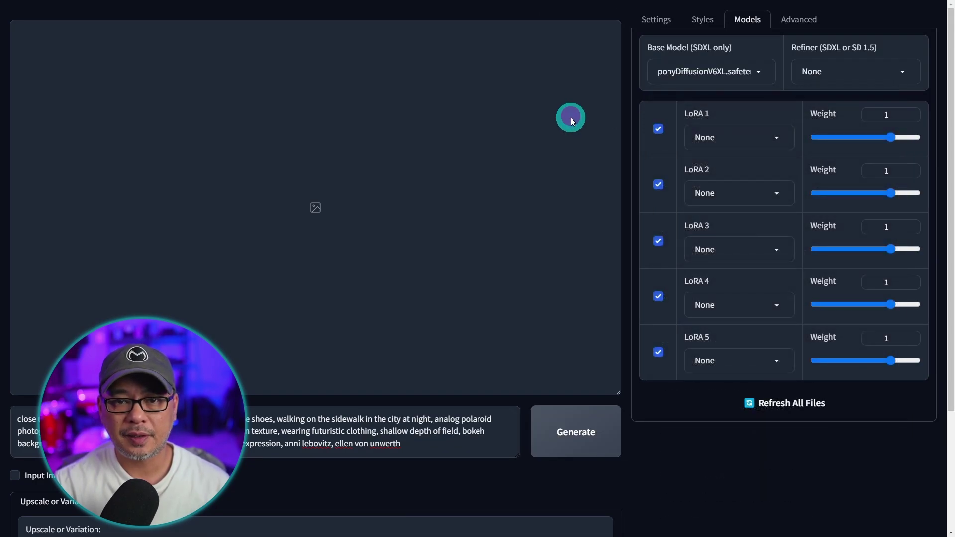
pyautogui.click(681, 25)
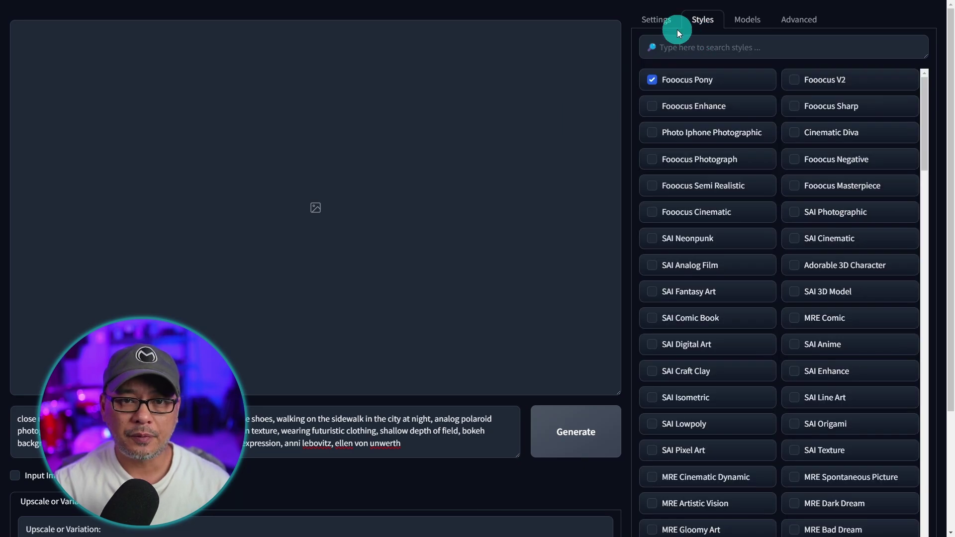
# - Change the Preset dropdown to realistic
pyautogui.click(668, 24)
pyautogui.click(729, 69)
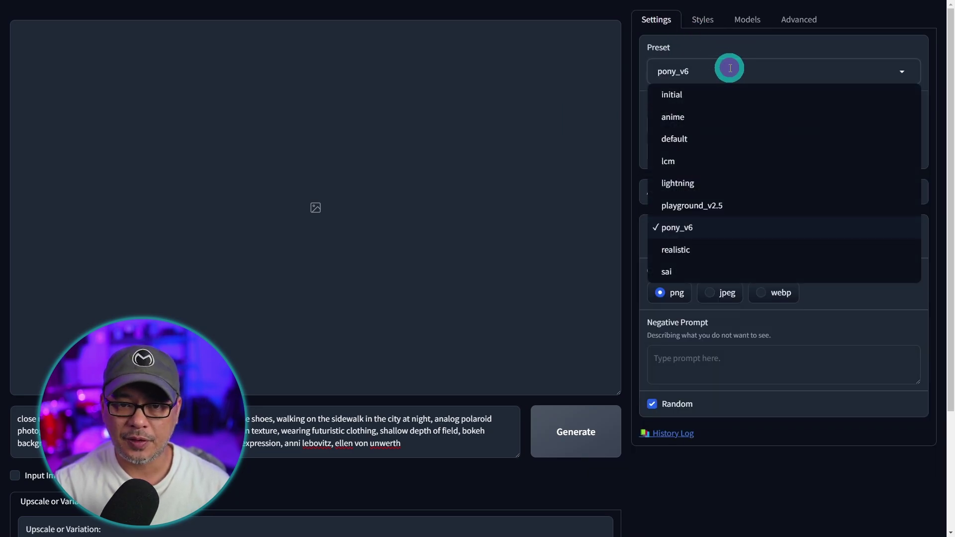
pyautogui.click(709, 257)
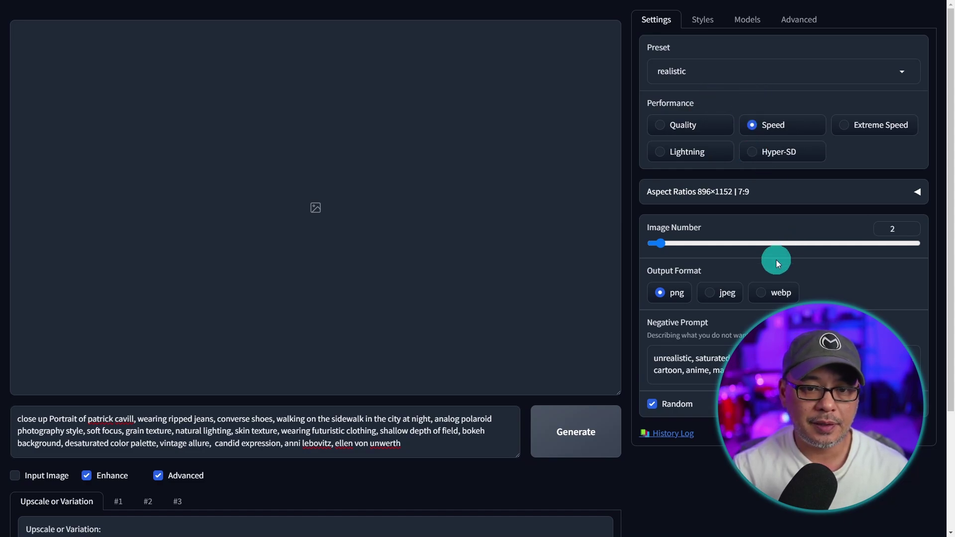
# - Set the aspect ratio to 832×1152 and generate the two night-street photos
pyautogui.click(708, 21)
pyautogui.click(662, 22)
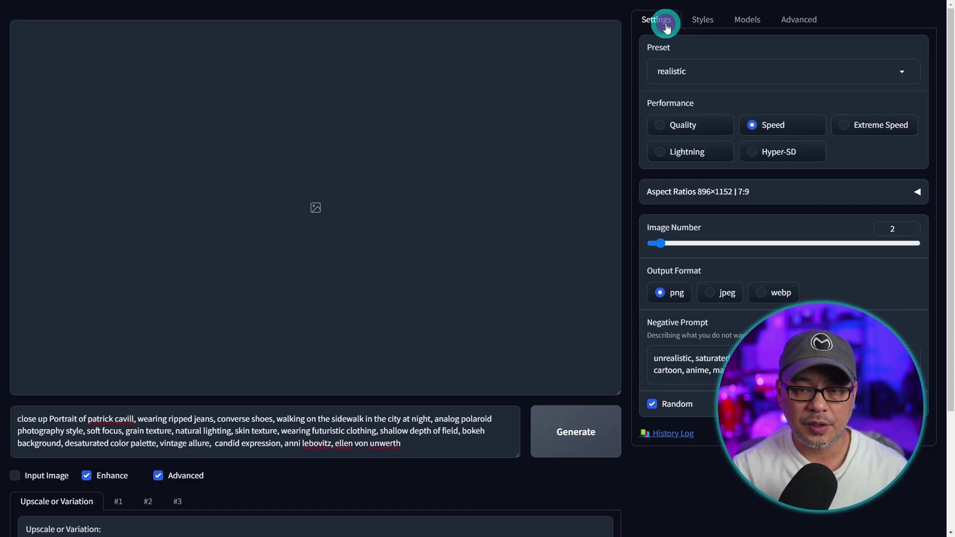
pyautogui.click(764, 199)
pyautogui.click(836, 294)
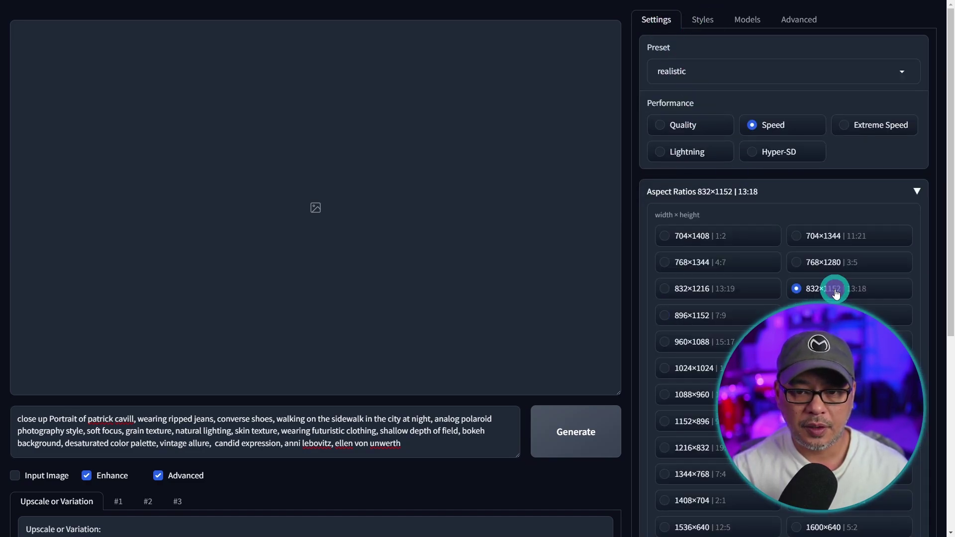
pyautogui.click(917, 191)
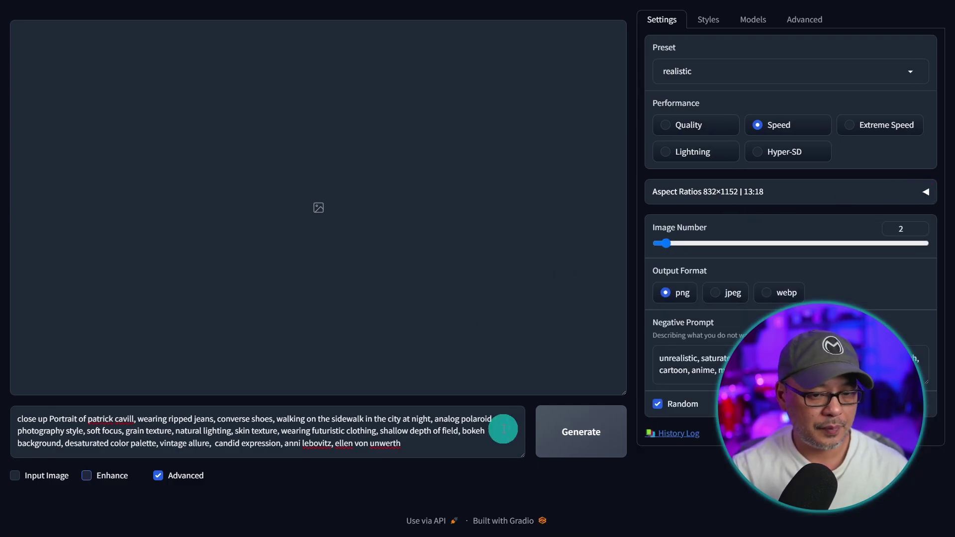
pyautogui.click(558, 433)
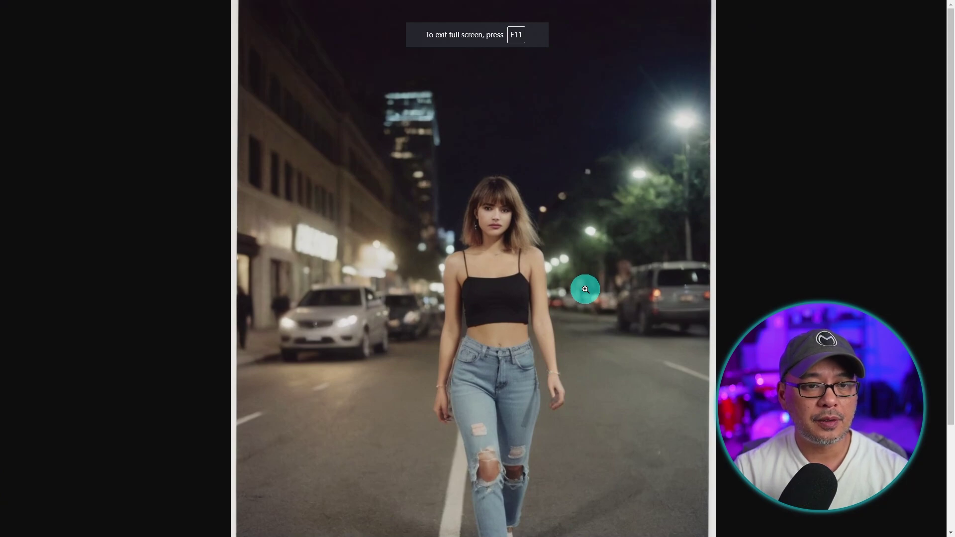
# - Zoom in on the woman's face in the full-size portrait, then zoom back out
pyautogui.click(558, 242)
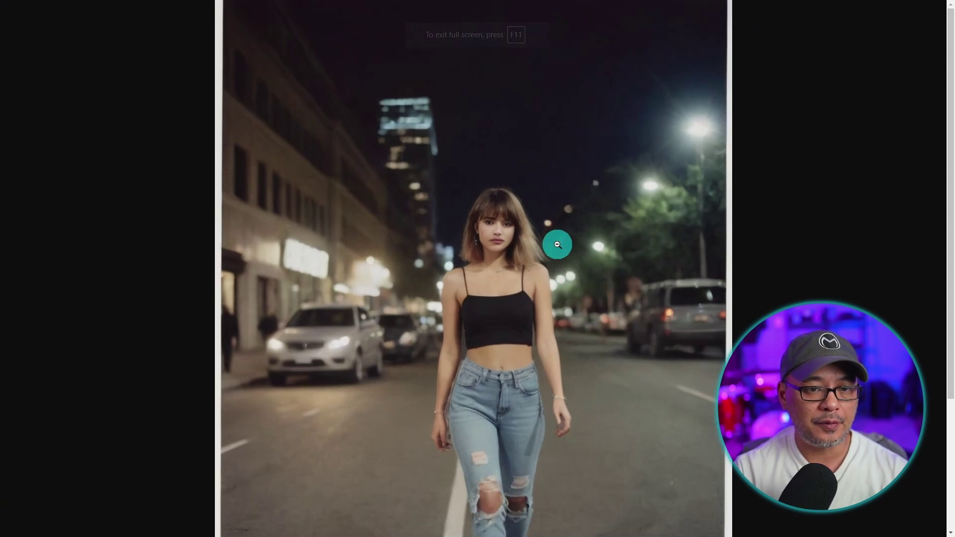
pyautogui.click(557, 243)
pyautogui.scroll(-6, 586, 396)
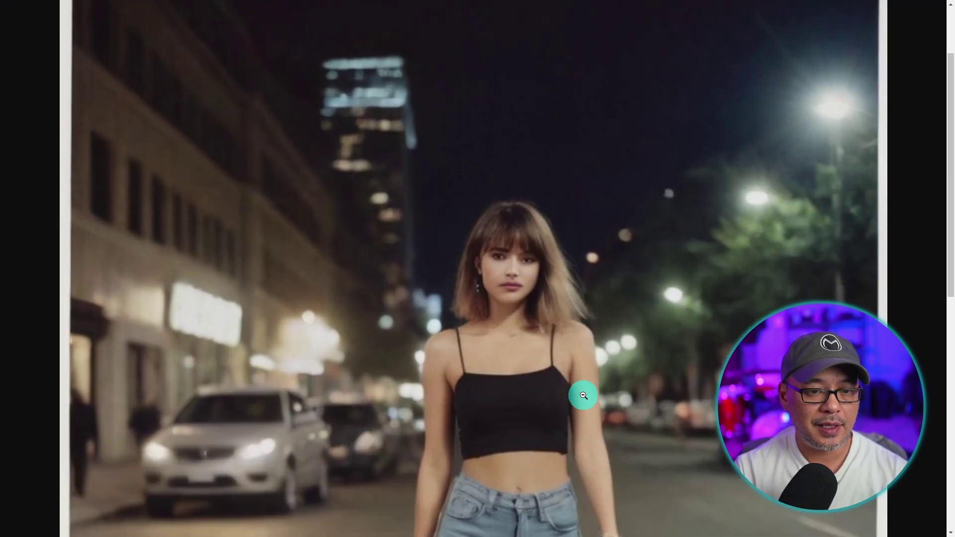
pyautogui.scroll(3, 583, 390)
pyautogui.click(633, 268)
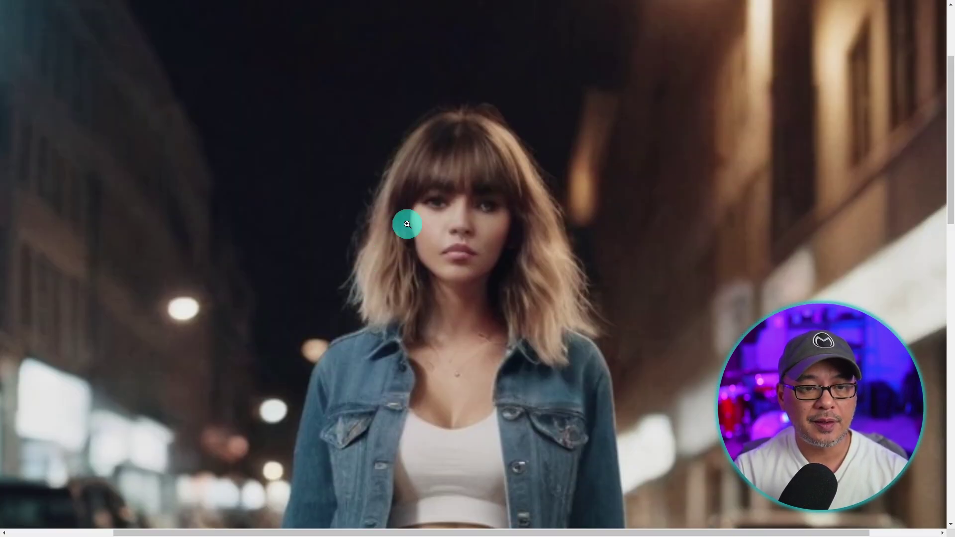
pyautogui.click(604, 230)
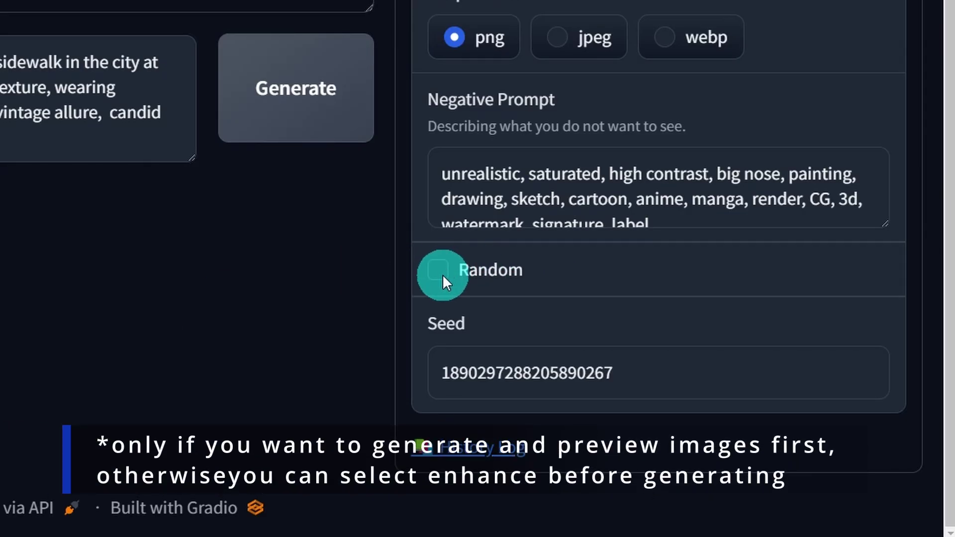
# - Select the seed and enable Enhance slot #1, setting detection to face after trying eye, mouth, hair
pyautogui.doubleClick(558, 373)
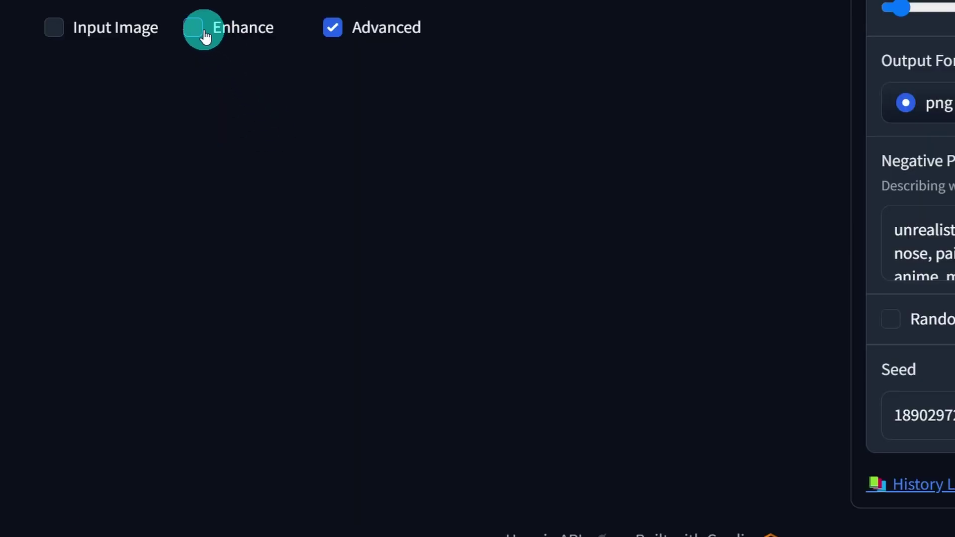
pyautogui.click(199, 28)
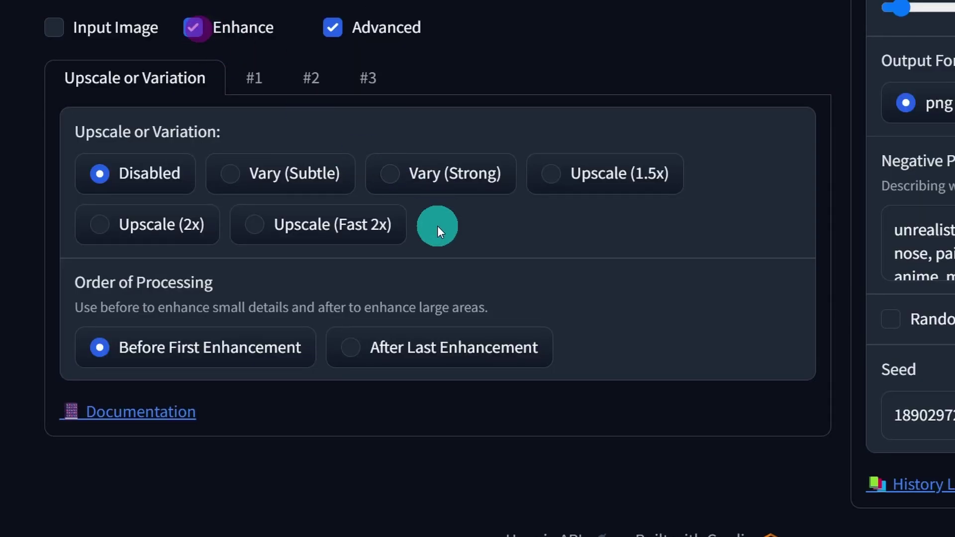
pyautogui.click(253, 80)
pyautogui.click(83, 132)
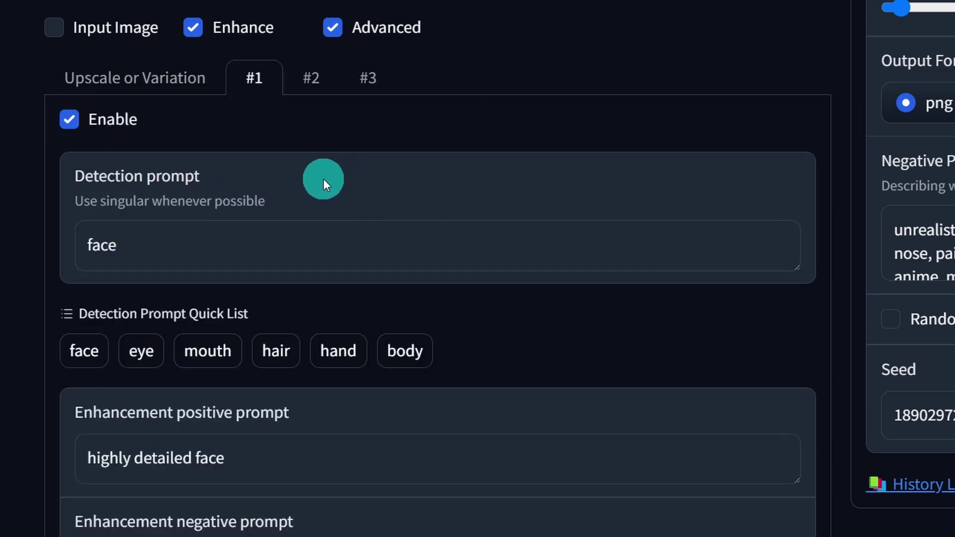
pyautogui.scroll(-3, 323, 178)
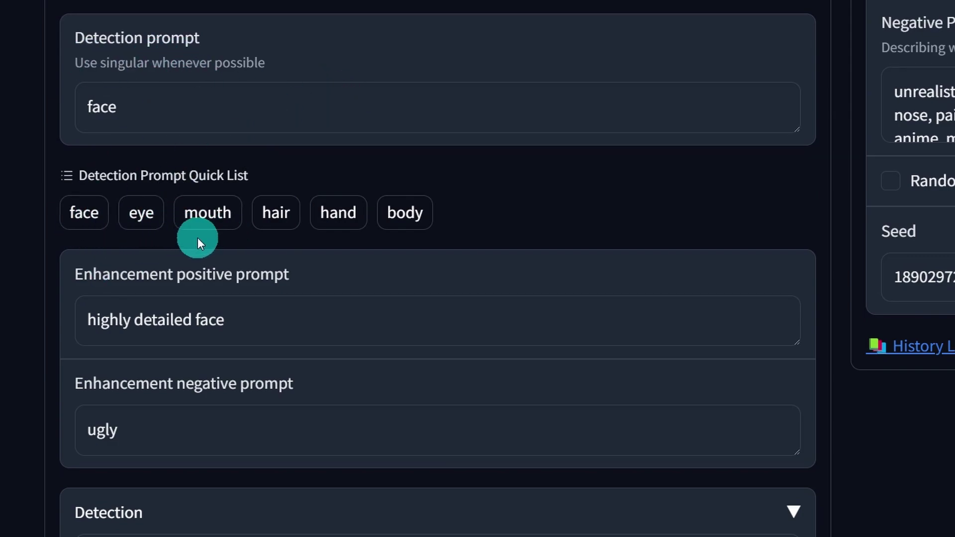
pyautogui.click(134, 214)
pyautogui.click(212, 218)
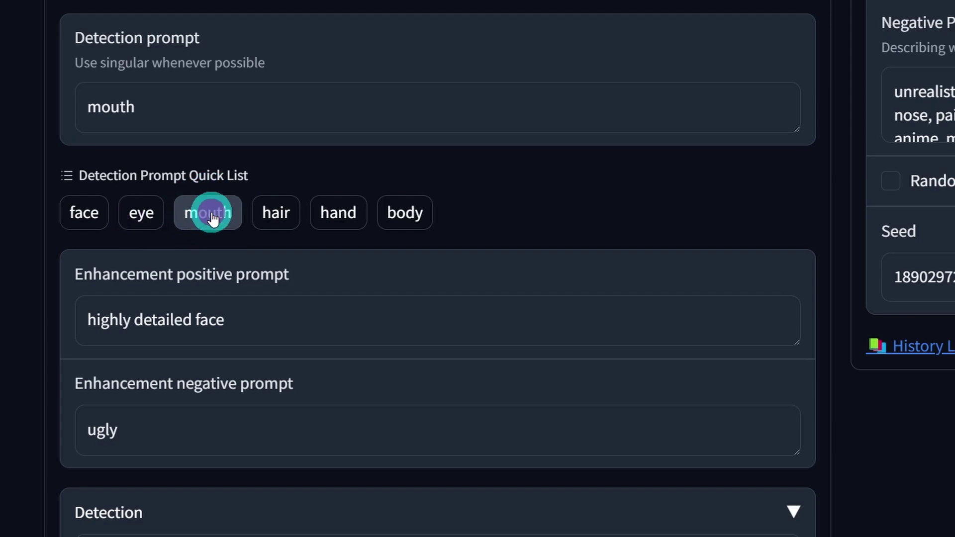
pyautogui.click(277, 214)
pyautogui.click(87, 220)
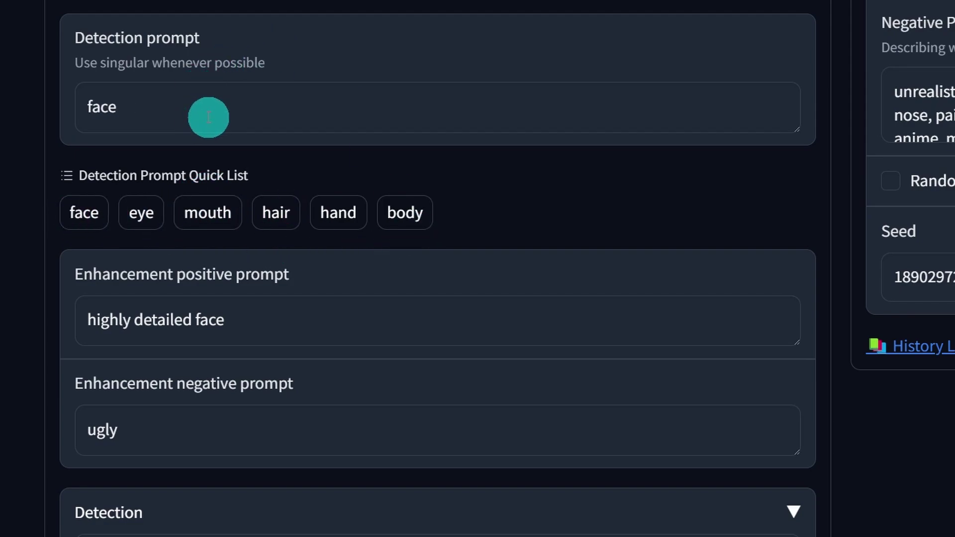
# - Make the enhancement positive prompt 'highly detailed beautiful face', keeping negative prompt 'ugly'
pyautogui.scroll(-1, 208, 118)
pyautogui.click(195, 251)
pyautogui.write('beautiful')
pyautogui.tripleClick(226, 251)
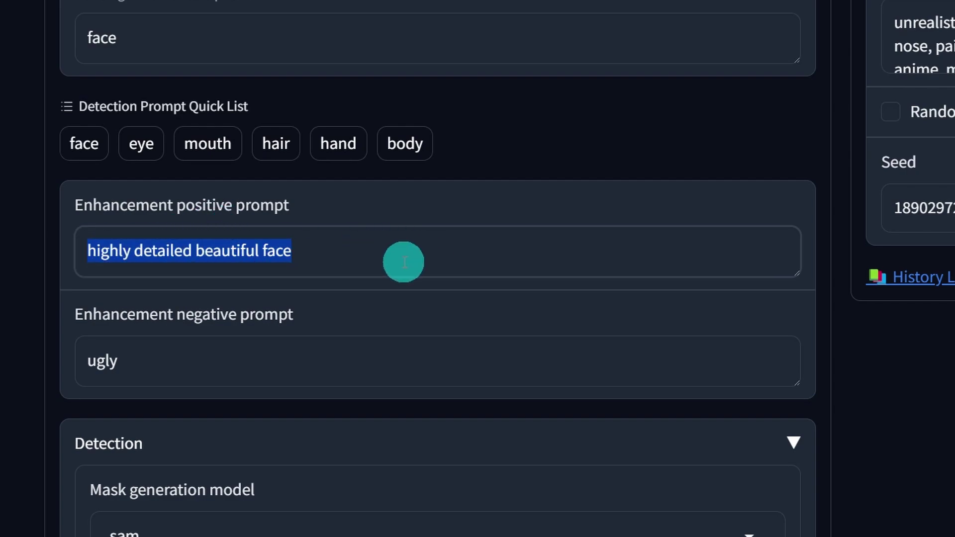
pyautogui.tripleClick(222, 360)
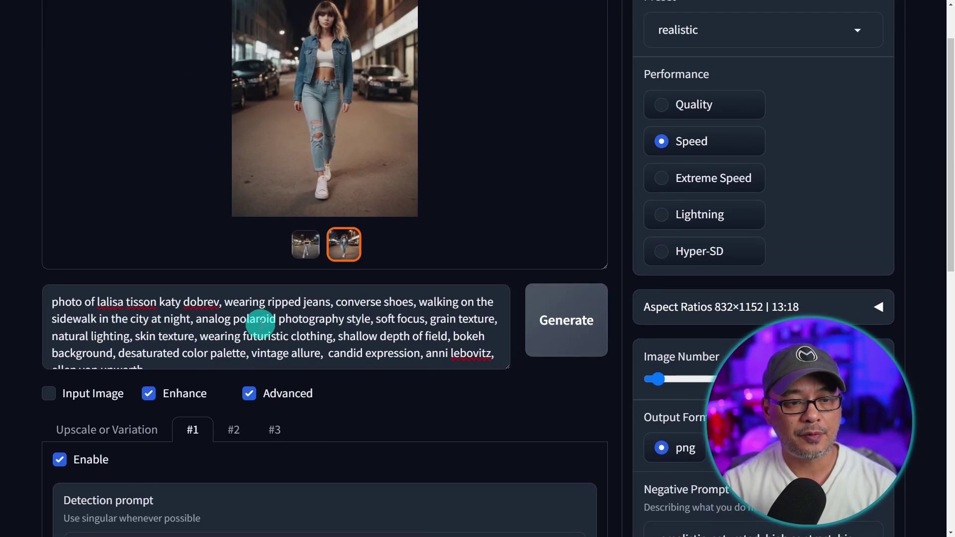
# - Set inpaint method to Improve Detail (face, hand, eyes, etc.) with denoising strength 0.22
pyautogui.scroll(-9, 448, 338)
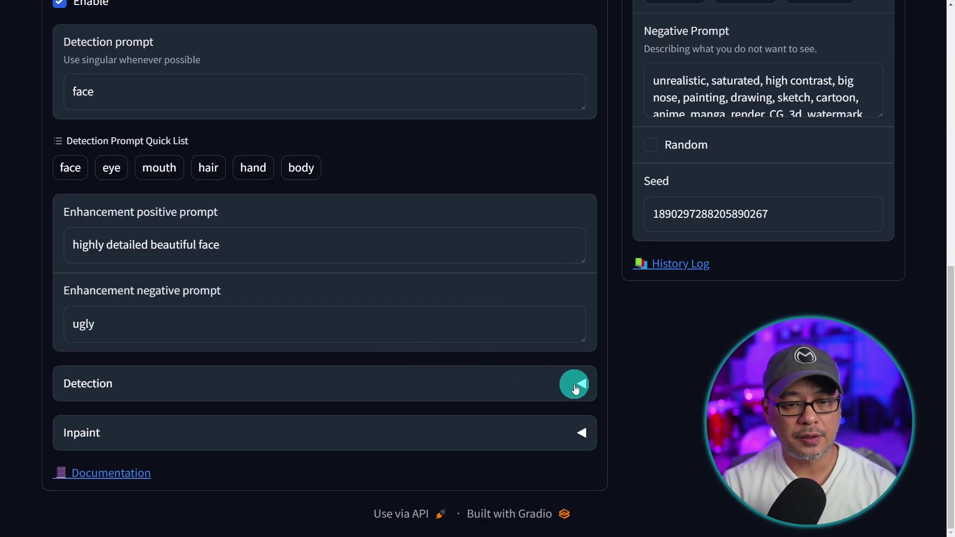
pyautogui.click(580, 384)
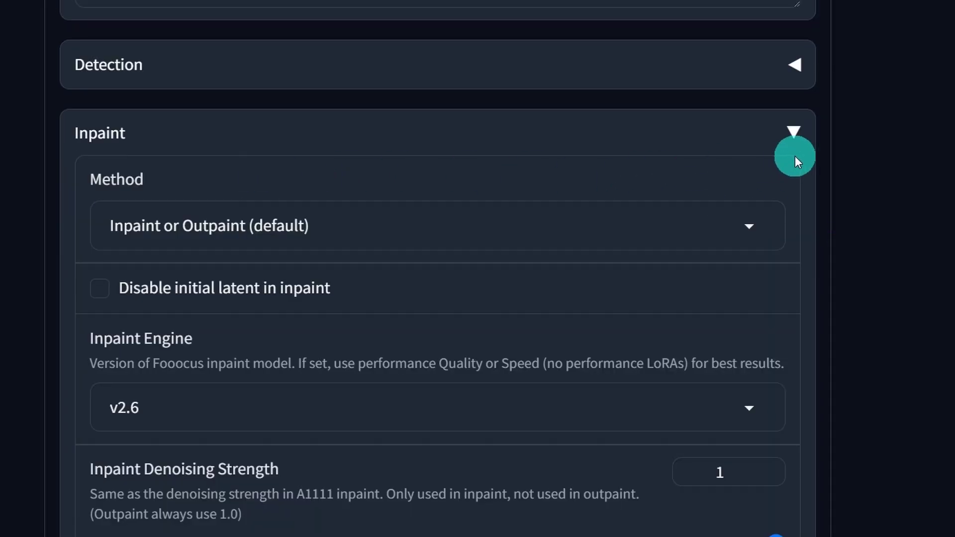
pyautogui.click(441, 233)
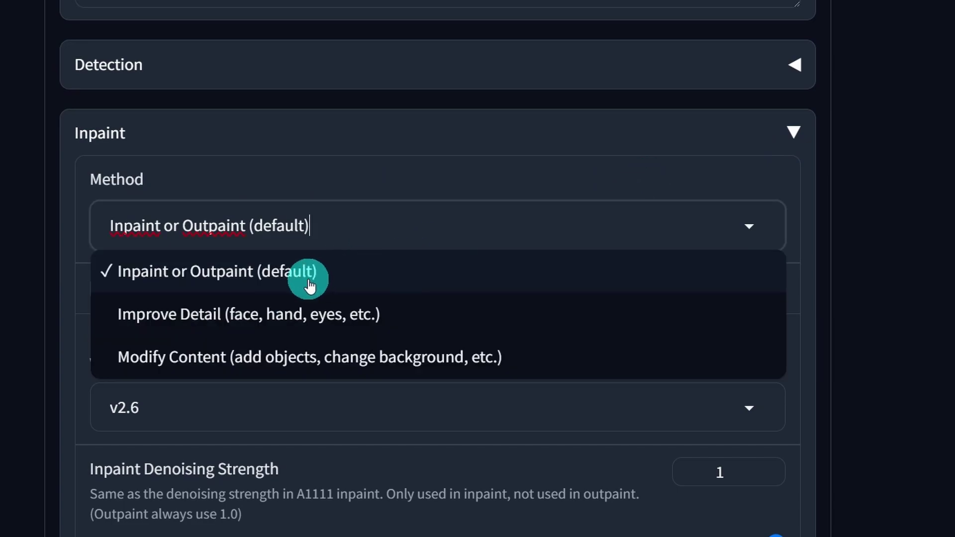
pyautogui.click(258, 322)
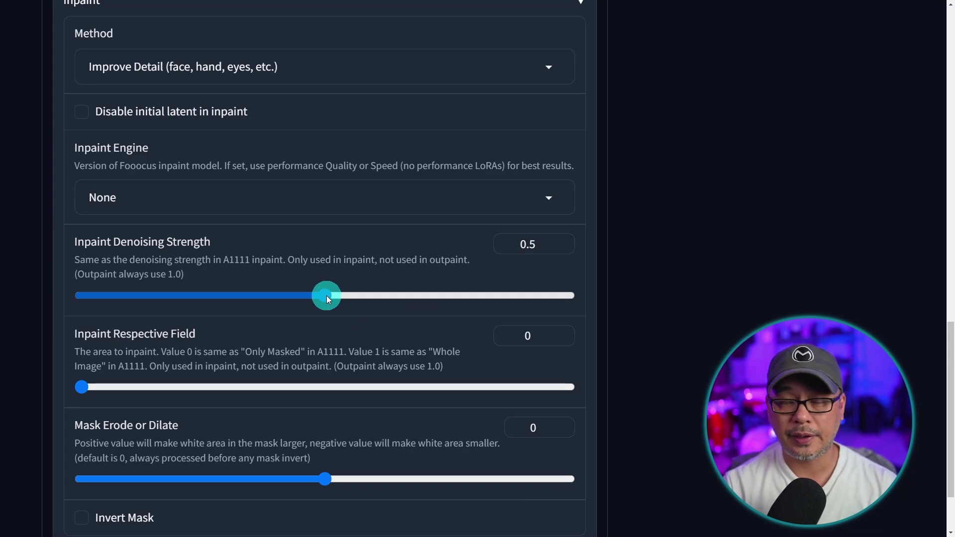
pyautogui.moveTo(326, 296); pyautogui.dragTo(202, 297)
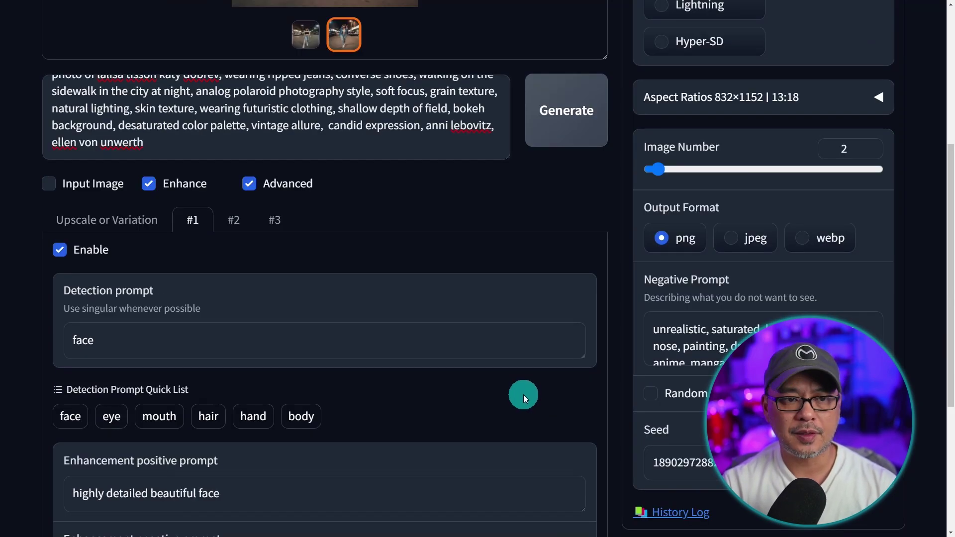
pyautogui.scroll(4, 523, 395)
# - Run Generate again with the face-enhancement slot active
pyautogui.scroll(2, 523, 396)
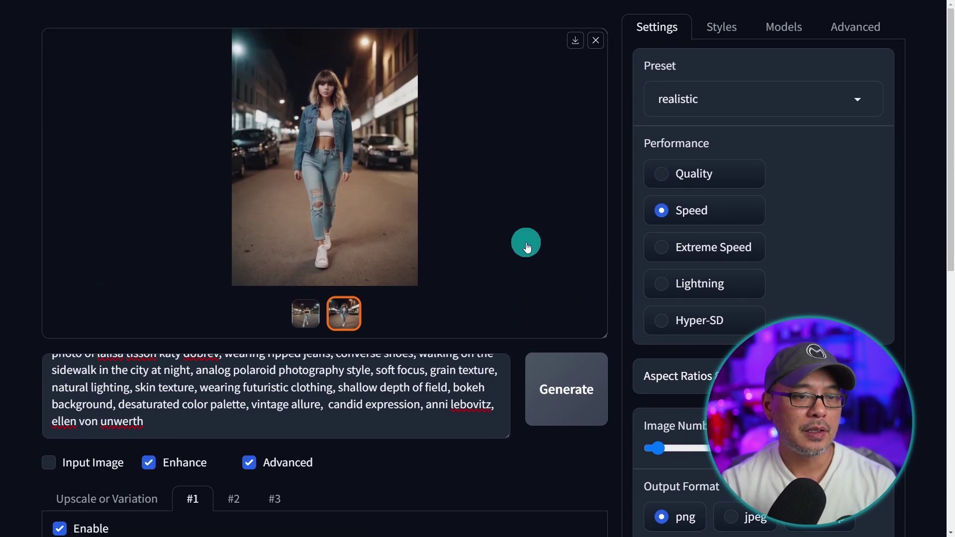
pyautogui.click(565, 395)
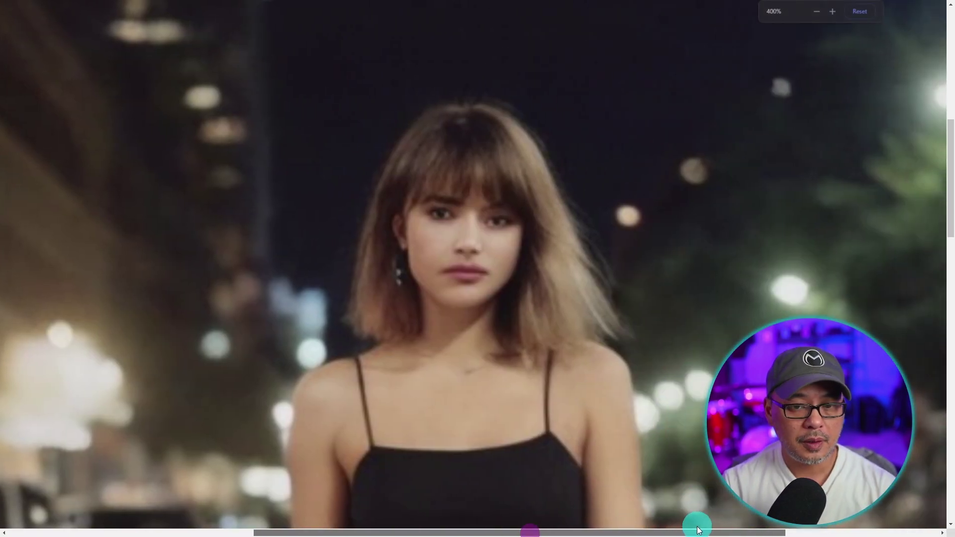
# - Zoom out of the full-size photo and open the enhanced denim-jacket portrait full-screen
pyautogui.moveTo(697, 532); pyautogui.dragTo(647, 530)
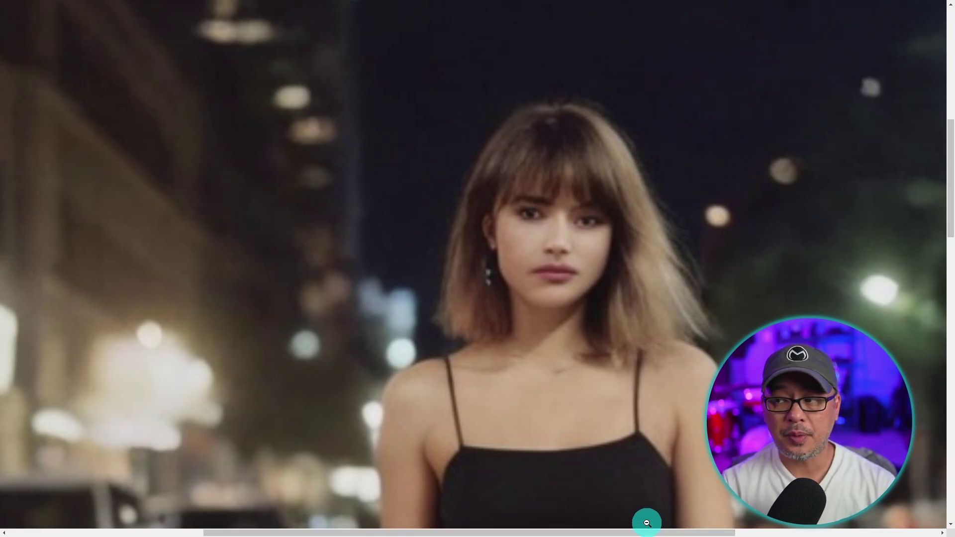
pyautogui.click(736, 270)
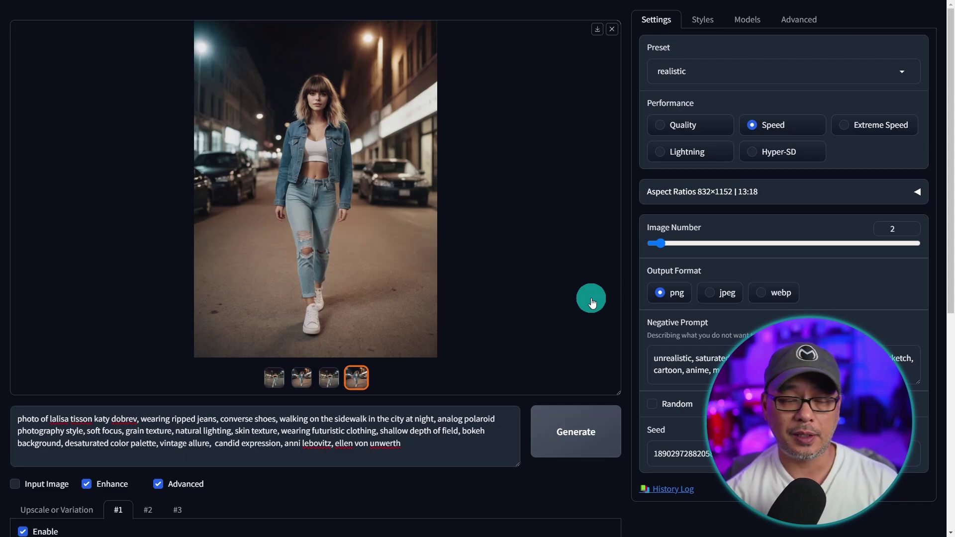
pyautogui.click(592, 303)
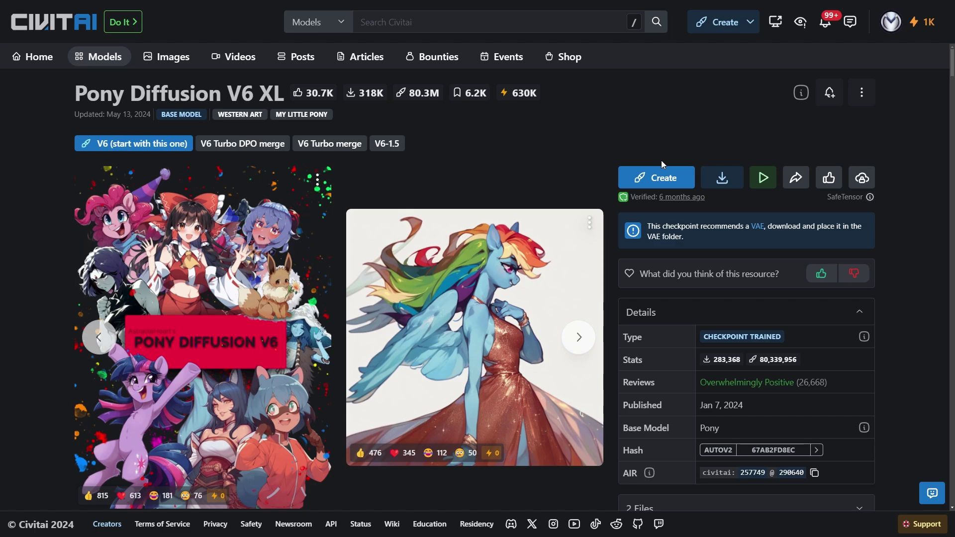
# - Step through all the Pony Diffusion V6 XL sample images and prompts, then close the viewer
pyautogui.click(248, 248)
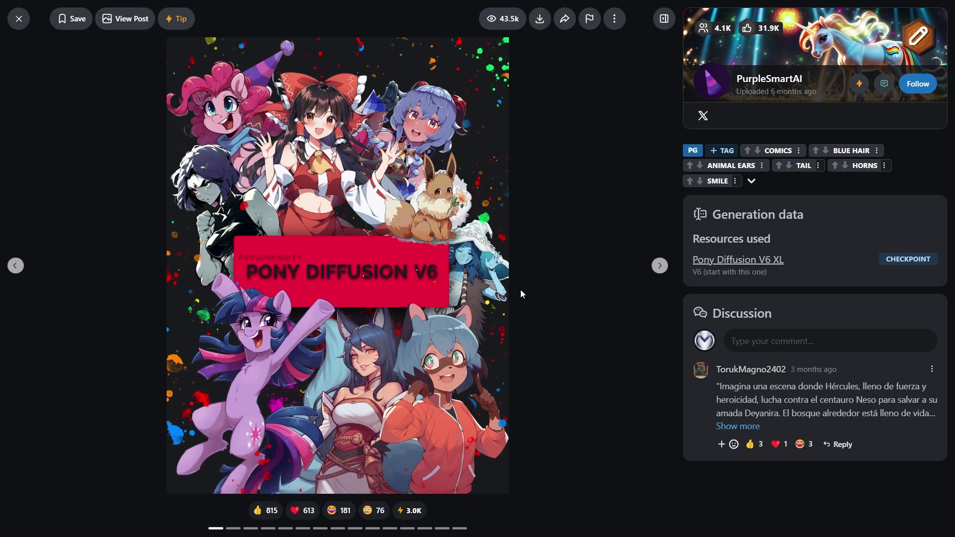
pyautogui.click(660, 266)
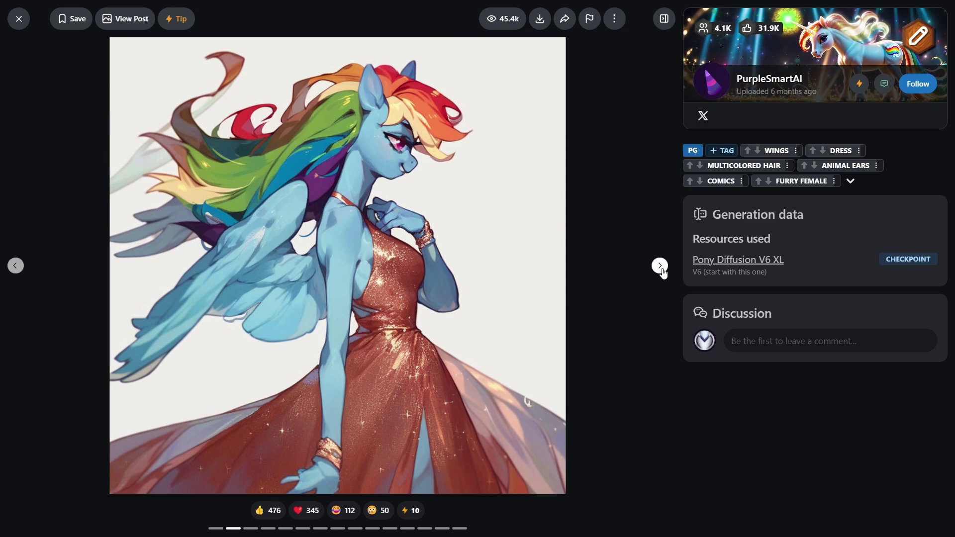
pyautogui.click(660, 267)
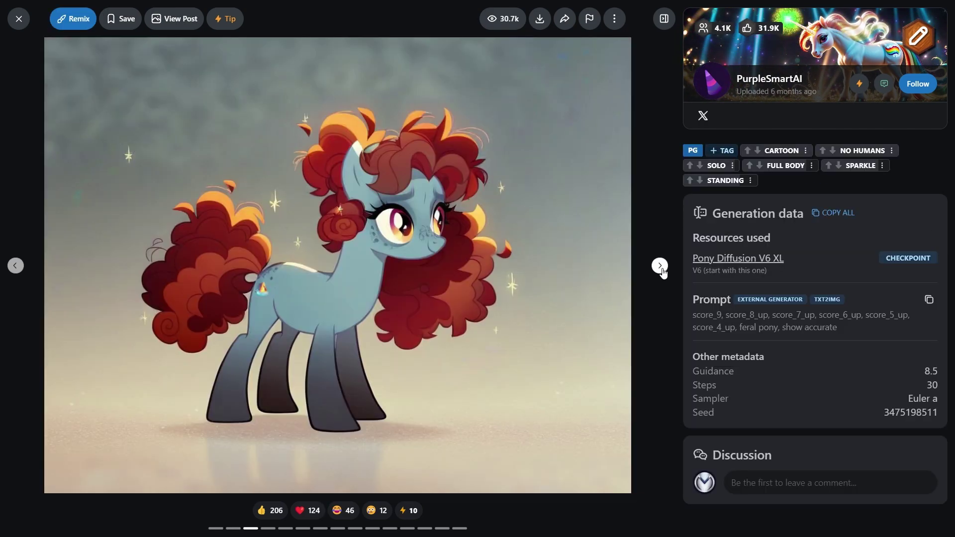
pyautogui.click(660, 267)
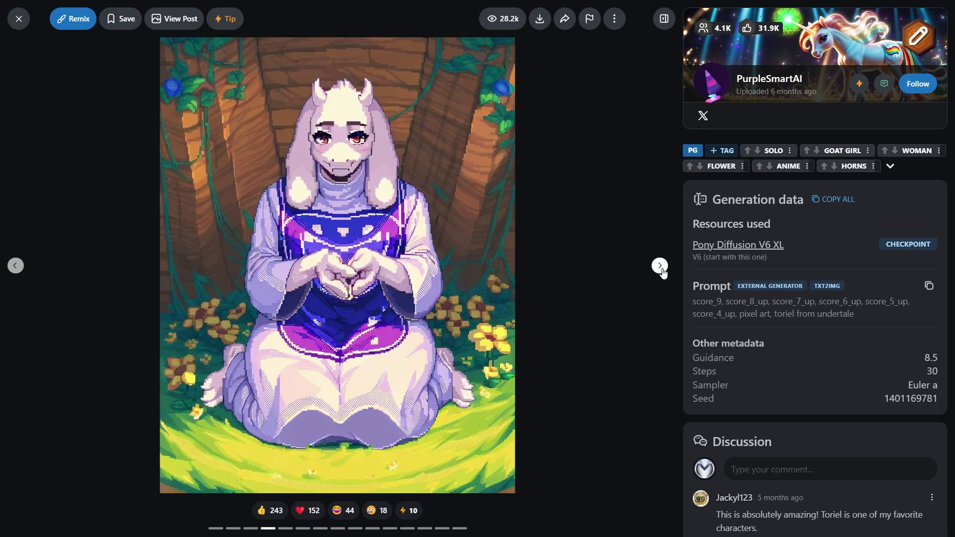
pyautogui.click(660, 267)
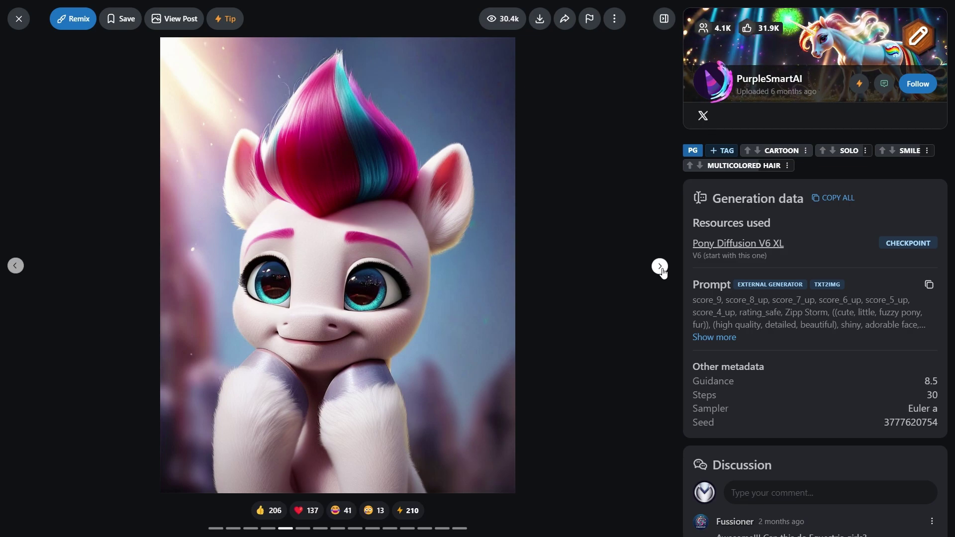
pyautogui.click(660, 267)
pyautogui.click(660, 267)
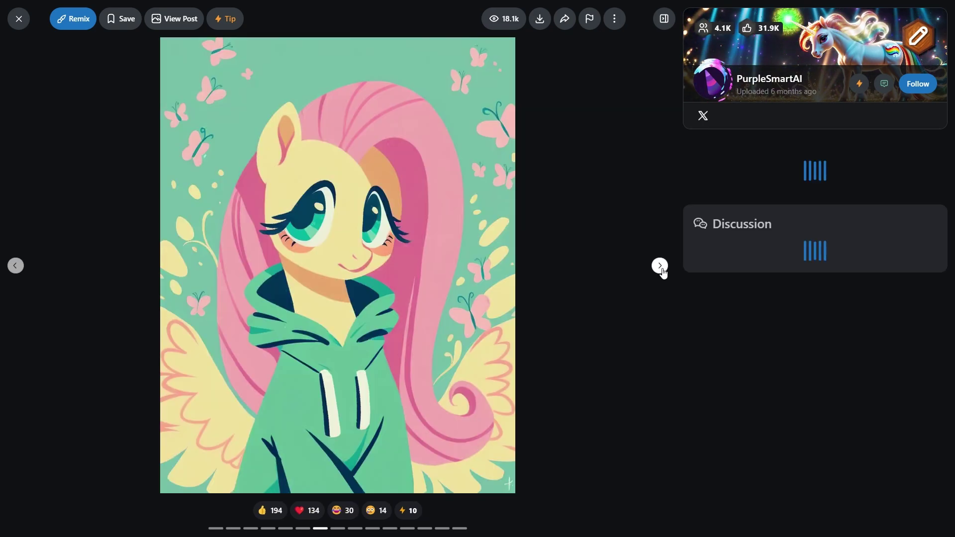
pyautogui.click(660, 267)
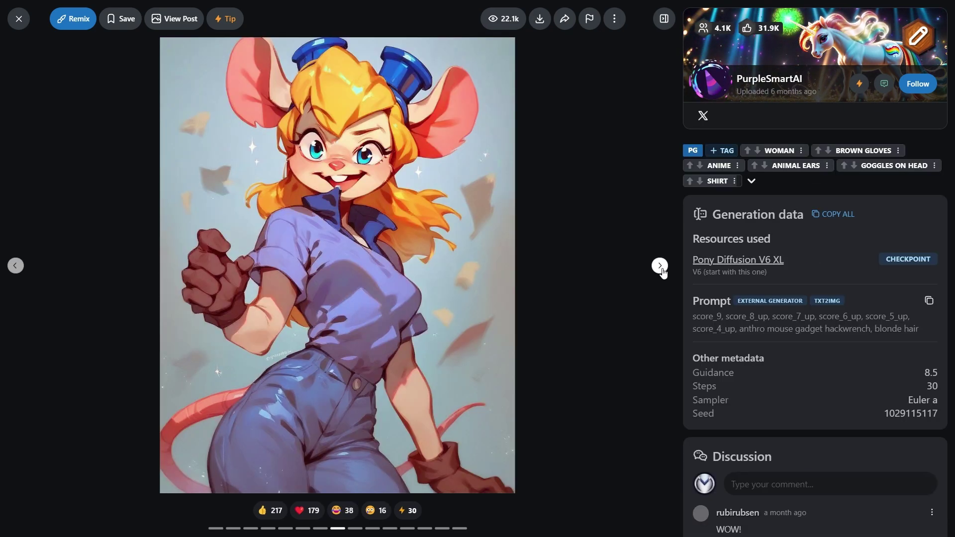
pyautogui.click(660, 266)
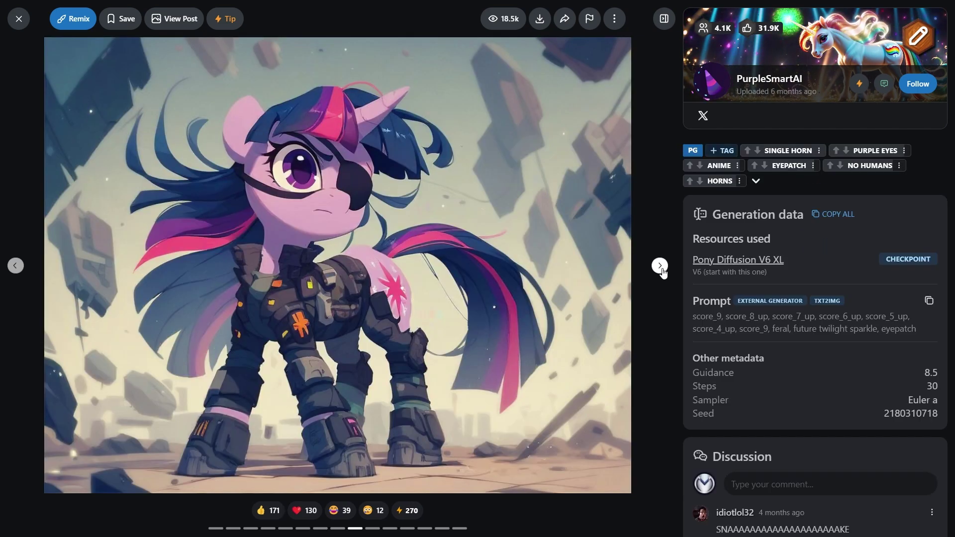
pyautogui.click(660, 267)
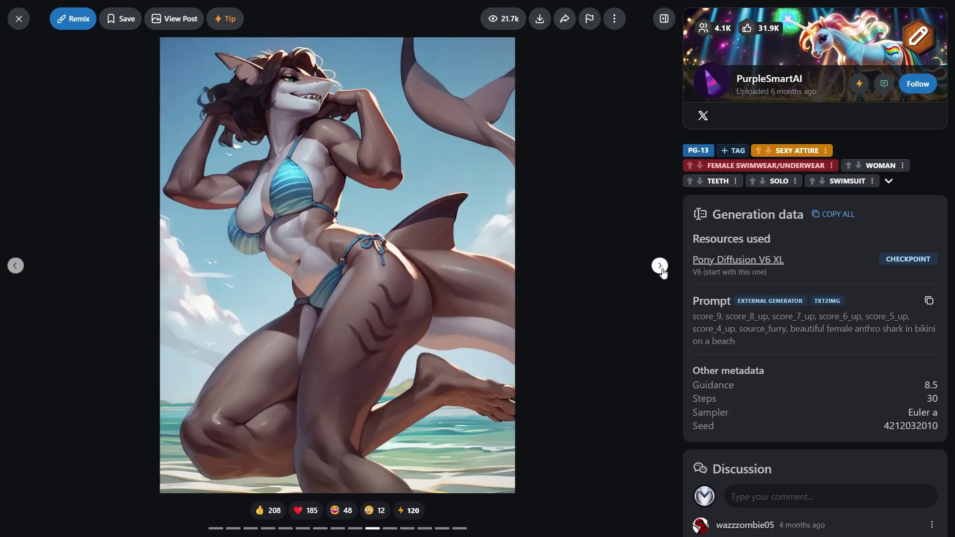
pyautogui.click(660, 267)
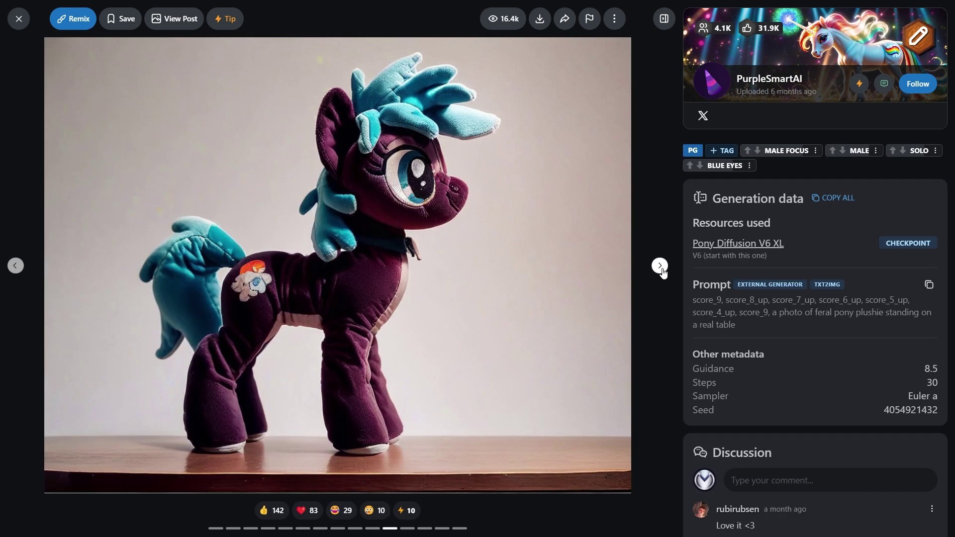
pyautogui.click(661, 267)
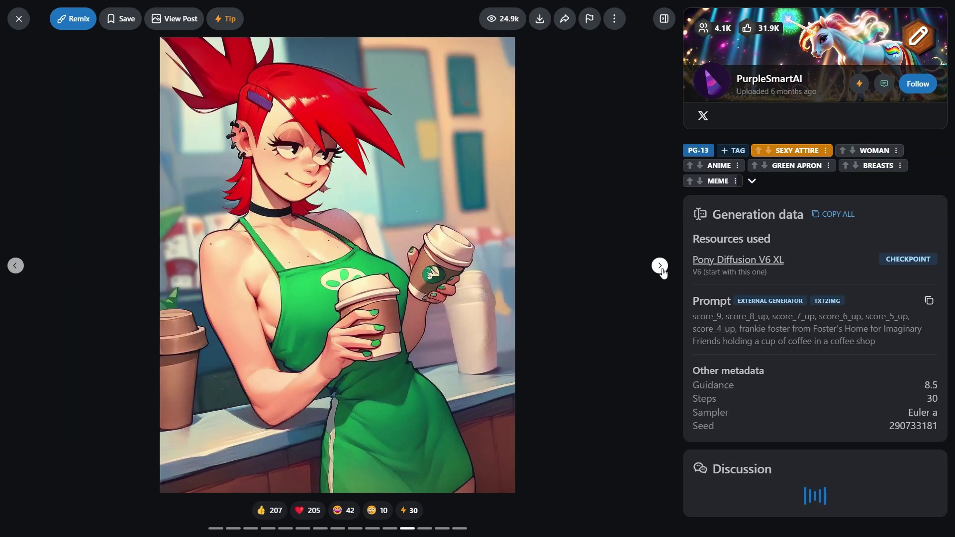
pyautogui.click(660, 267)
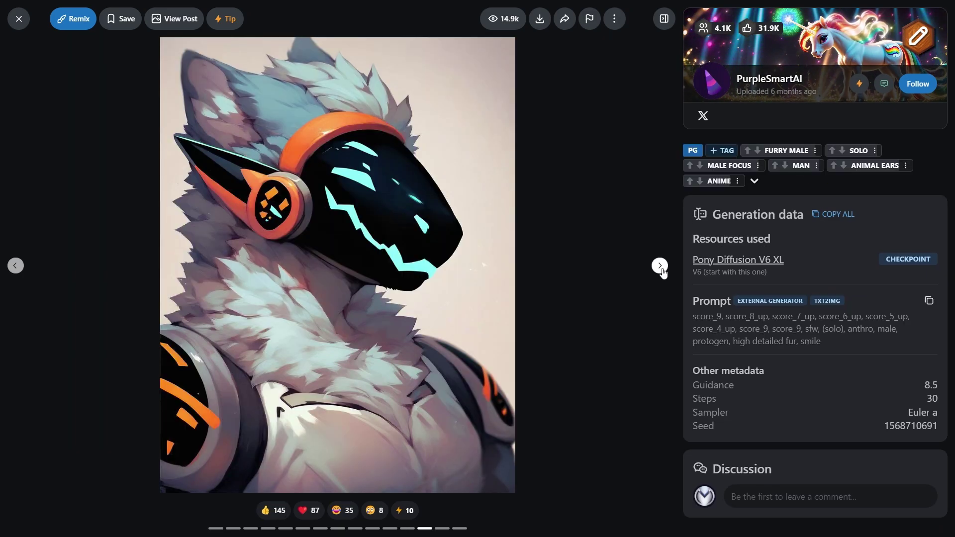
pyautogui.click(660, 266)
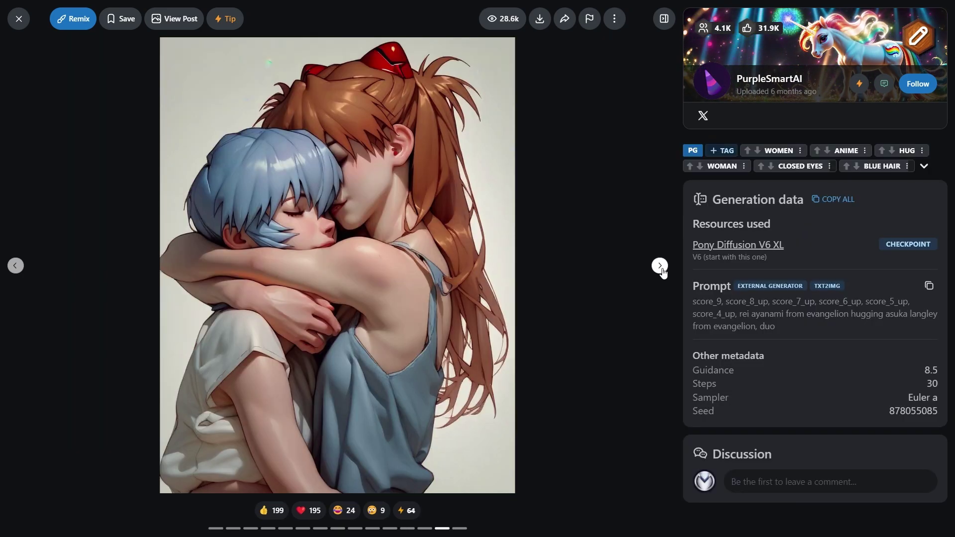
pyautogui.click(660, 267)
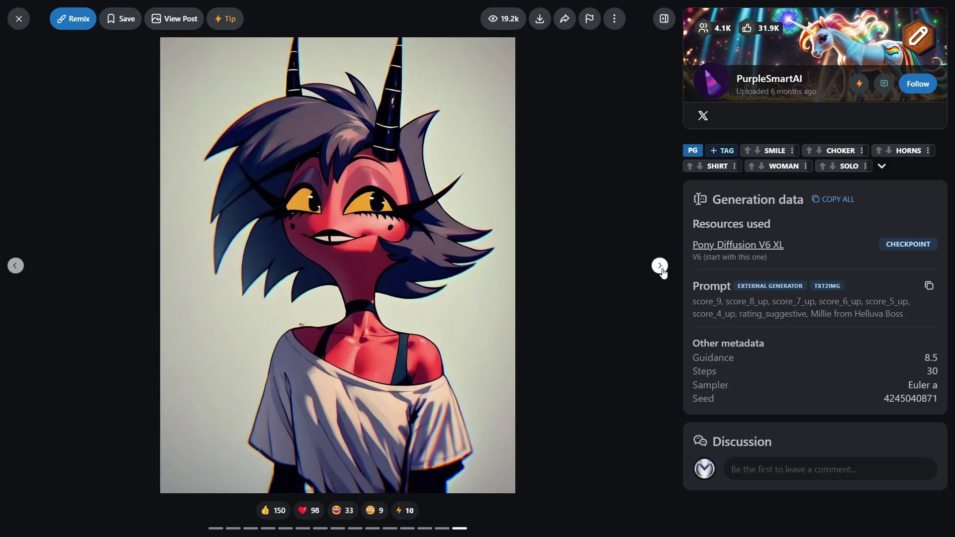
pyautogui.press('Escape')
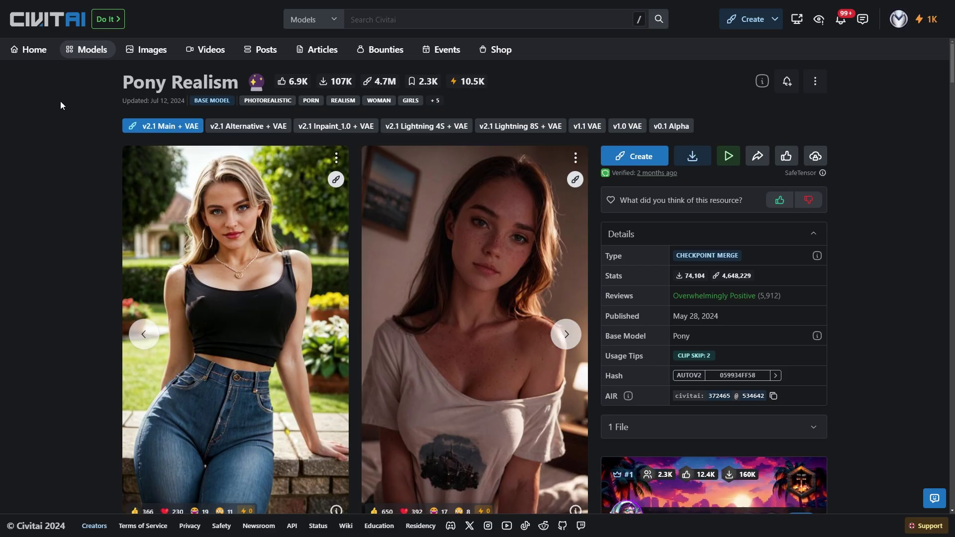
# - View the first two Pony Realism sample images full-screen with their prompts and settings
pyautogui.click(220, 218)
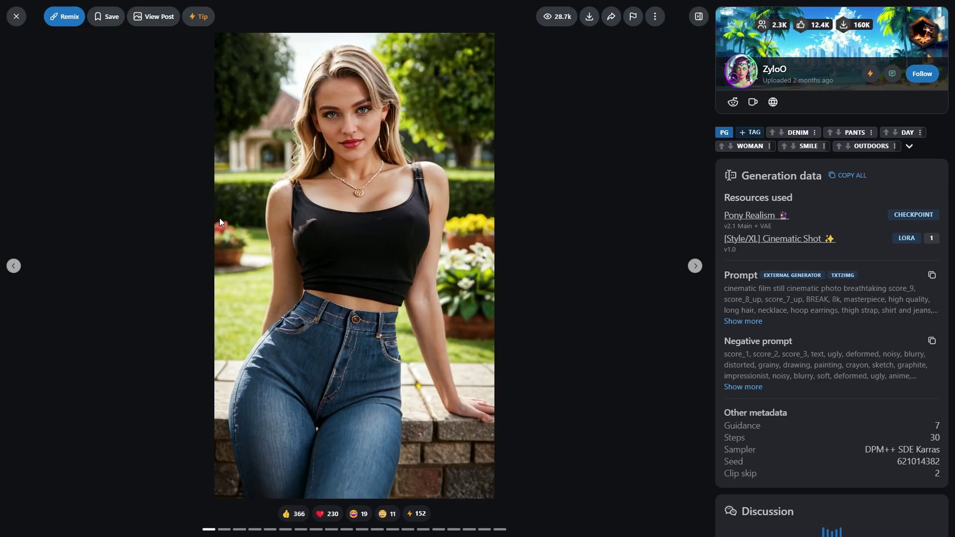
pyautogui.press('Right')
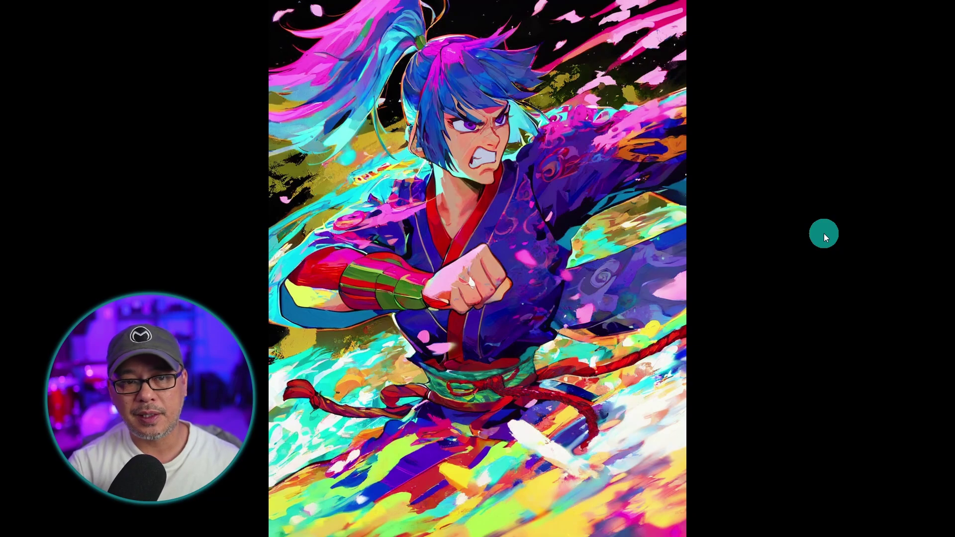
# - Flip through the next two colourful anime kung fu fighter renders
pyautogui.press('Right')
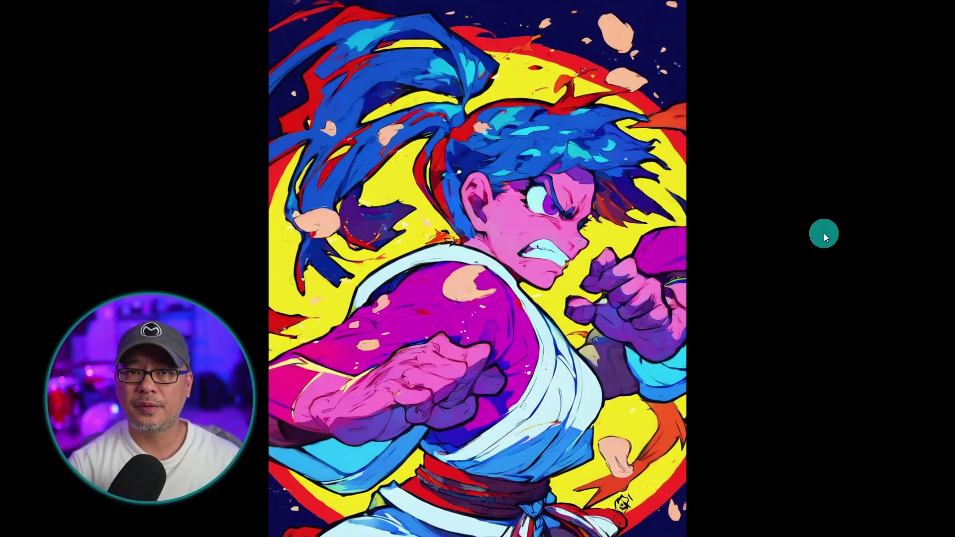
pyautogui.press('Right')
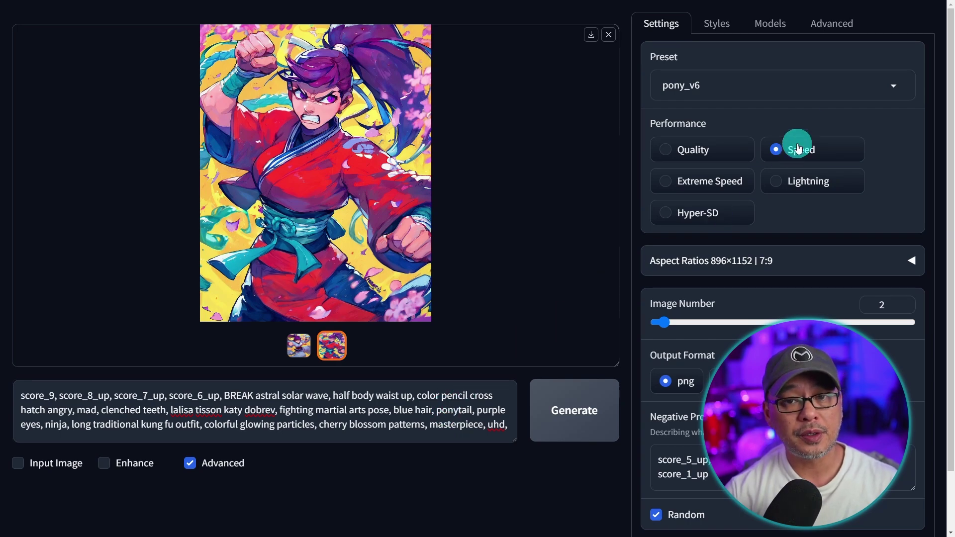
# - Set the Fooocus base model to ponyRealism_v21VAE.safetensors for the kung fu prompt
pyautogui.click(771, 25)
pyautogui.click(712, 86)
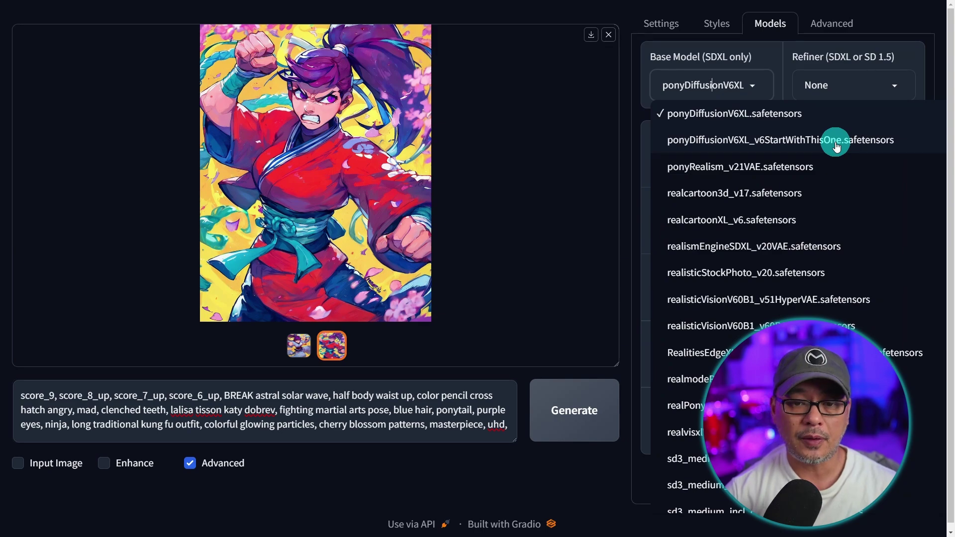
pyautogui.click(783, 177)
pyautogui.click(419, 434)
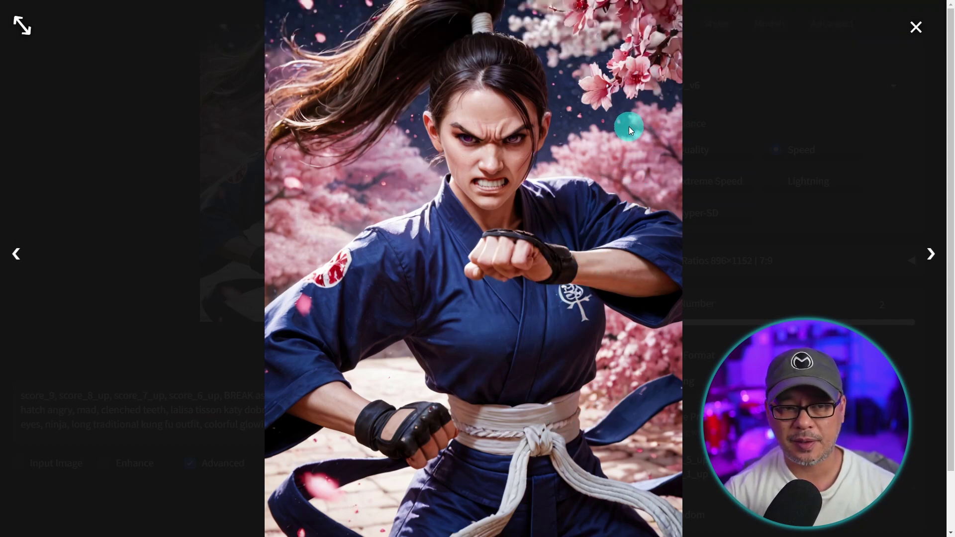
# - Show the second realistic fighter render, the one with the red rope sash
pyautogui.click(566, 155)
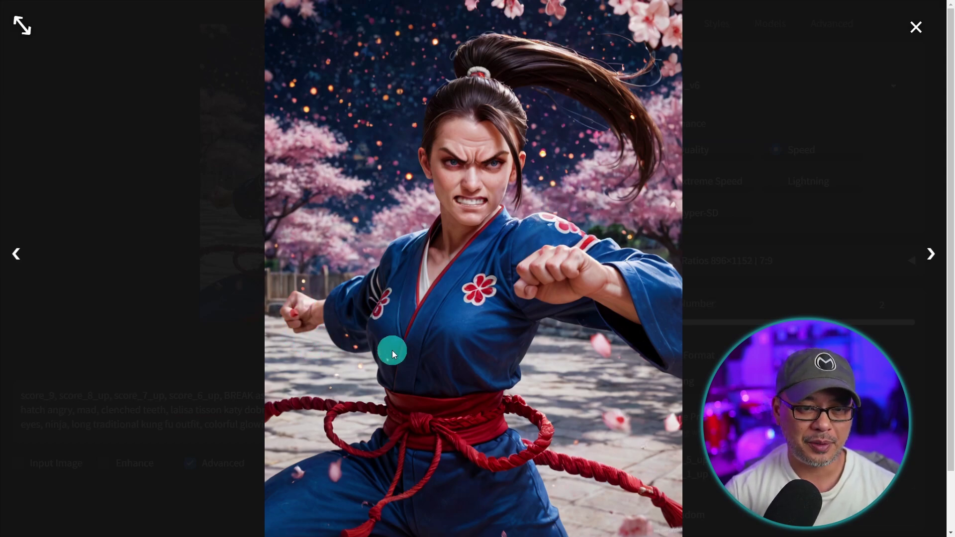
# - Replace the prompt with the cyberpunk polaroid portrait prompt, generate, and view both results
pyautogui.click(781, 318)
pyautogui.click(335, 399)
pyautogui.hotkey('ctrl', 'a')
pyautogui.write('Portrait of a cyberpunk woman, polaroid analog photography style, soft focus, grain texture, natural lighting, goose bumps, skin texture, wearing futuristic clothing, shallow depth of field, bokeh background, desaturated color palette, vintage allure, 35mm film camera, candid expression, ultrafine detail, anni lebovitz, ellen von unwerth')
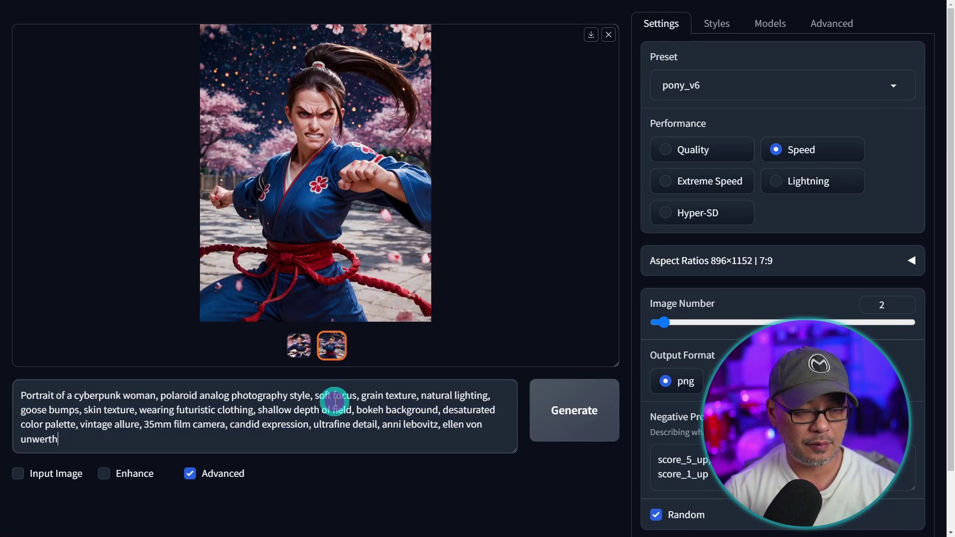
pyautogui.click(602, 412)
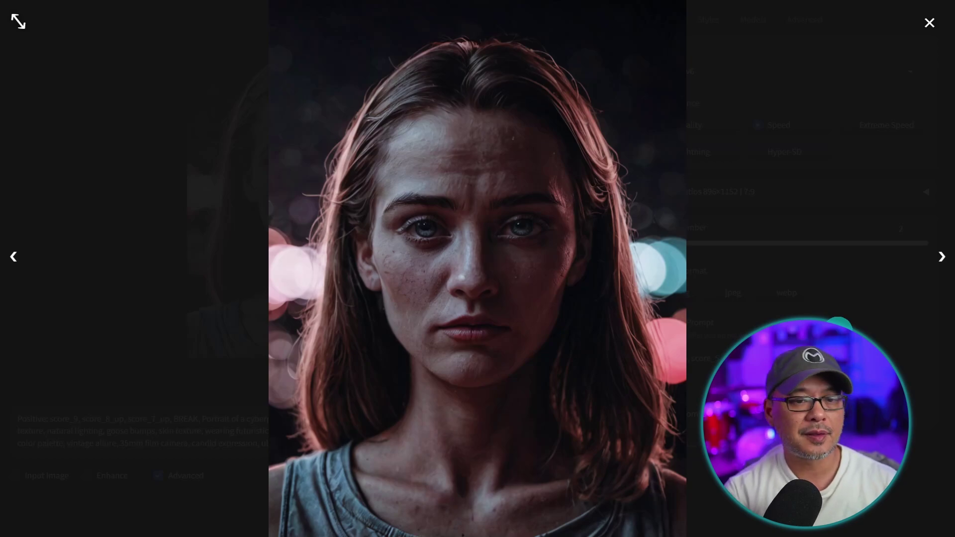
pyautogui.press('Right')
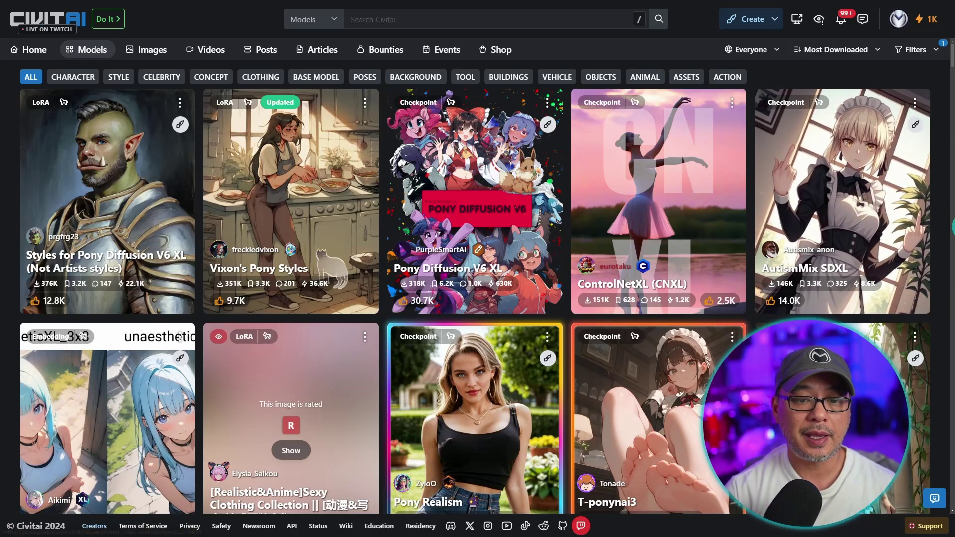
# - Scroll Civitai's Most Downloaded list to Pony checkpoints like Everclear PNY and Mklan Realistic Pony
pyautogui.scroll(-5, 709, 241)
pyautogui.scroll(1, 708, 241)
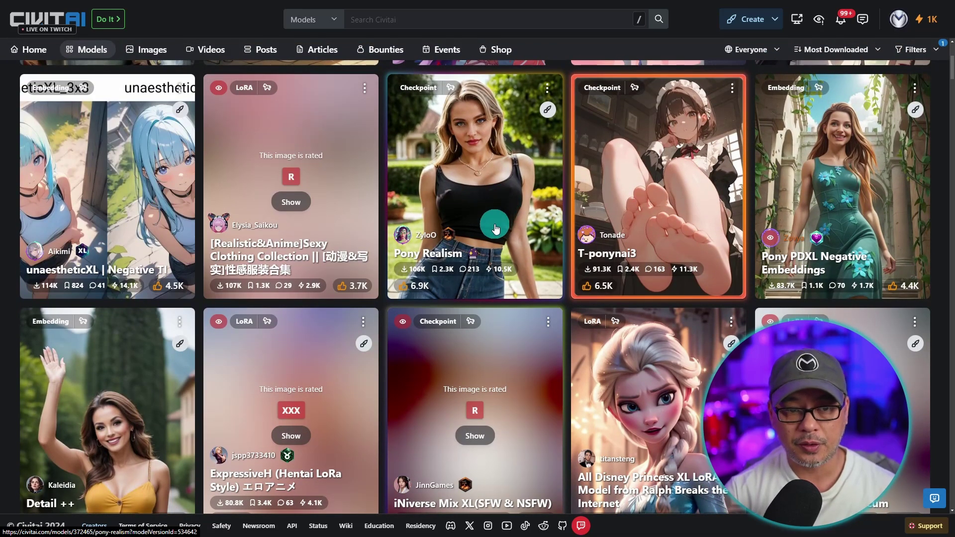
pyautogui.scroll(-3, 493, 224)
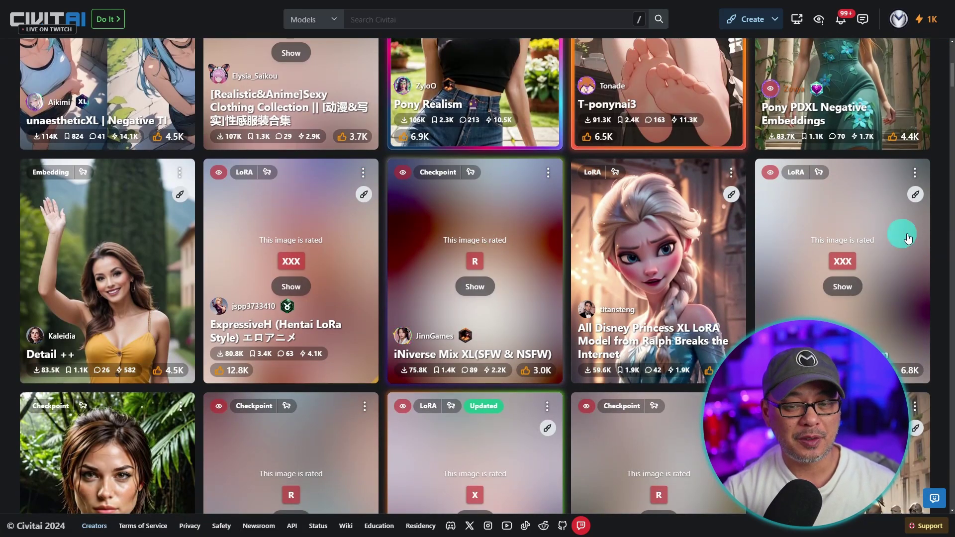
pyautogui.scroll(-3, 823, 213)
pyautogui.scroll(-2, 239, 259)
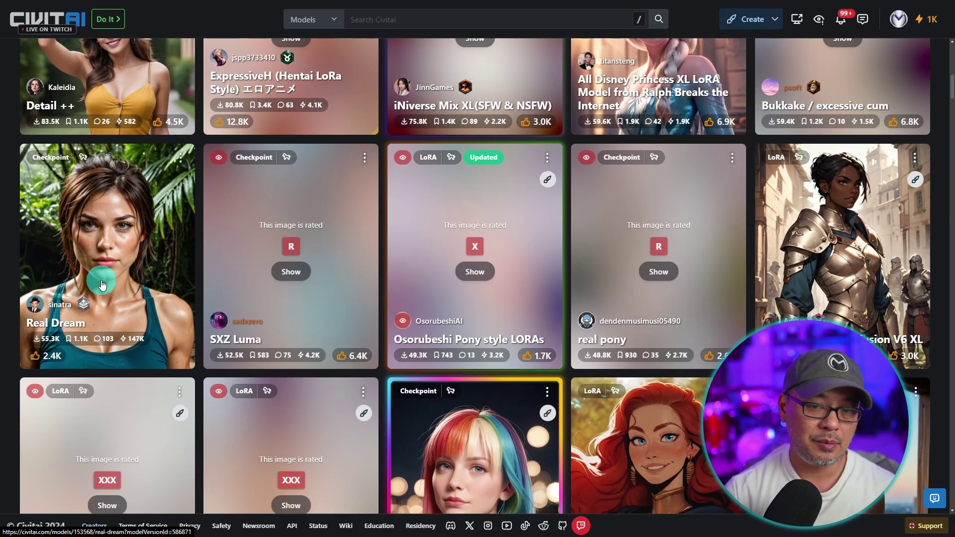
pyautogui.scroll(-6, 494, 226)
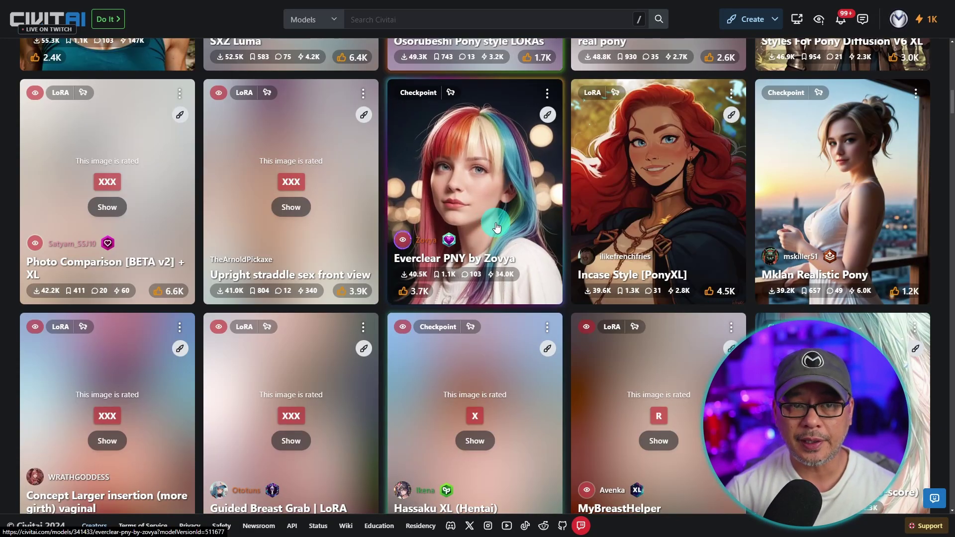